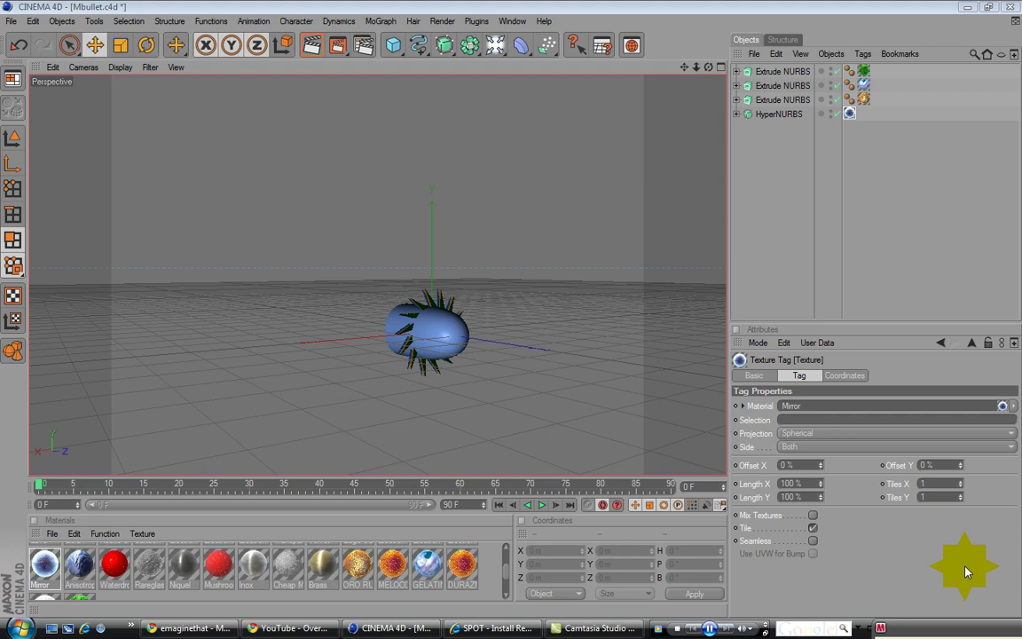
# - Create a new empty scene
pyautogui.click(880, 627)
pyautogui.click(880, 541)
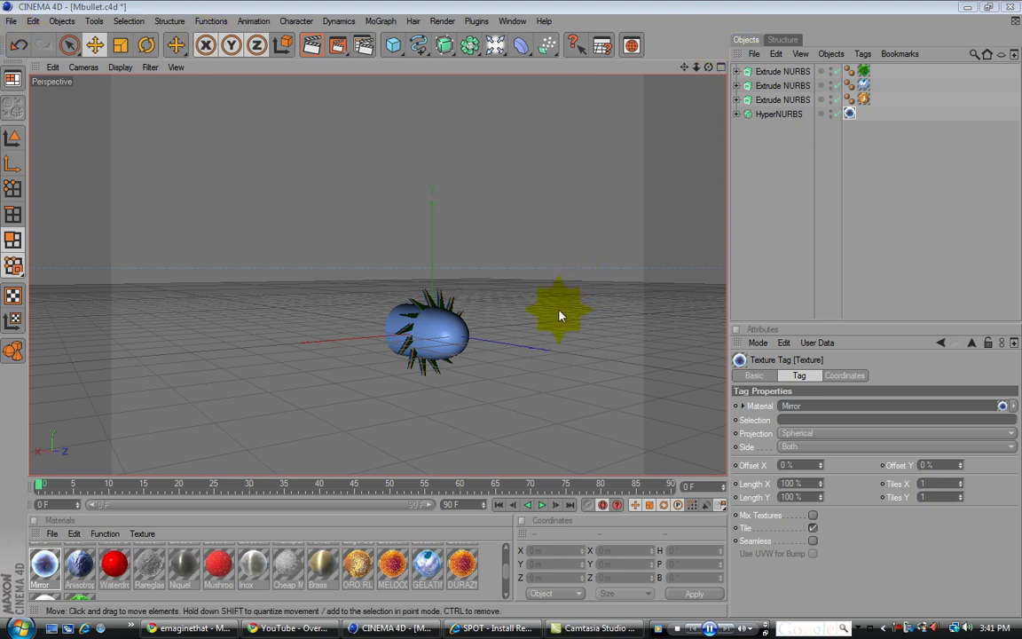
pyautogui.keyDown('alt'); pyautogui.moveTo(558, 310); pyautogui.dragTo(473, 205); pyautogui.keyUp('alt')
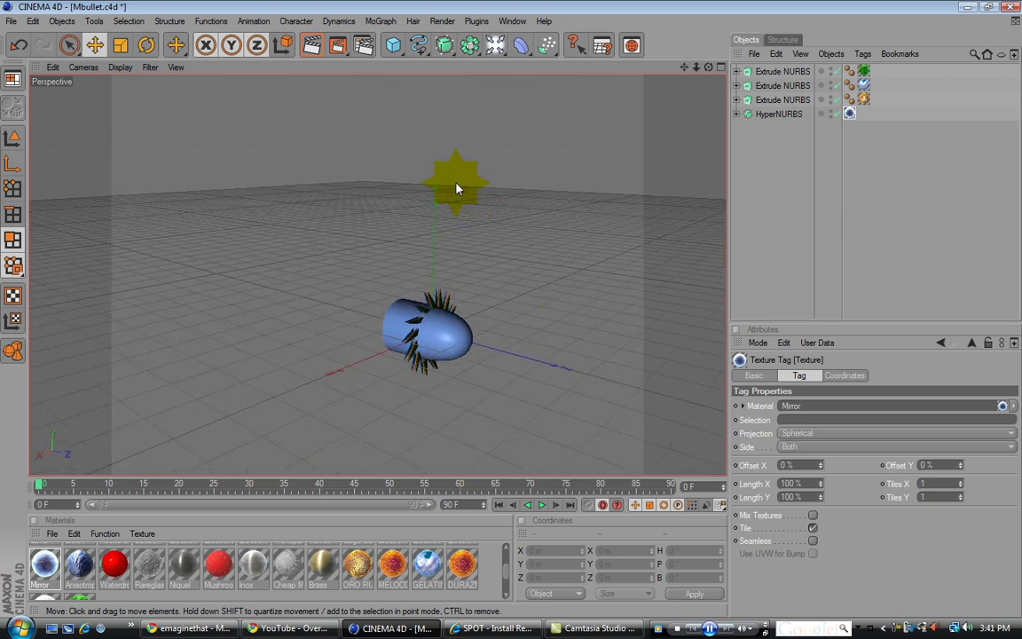
pyautogui.click(12, 20)
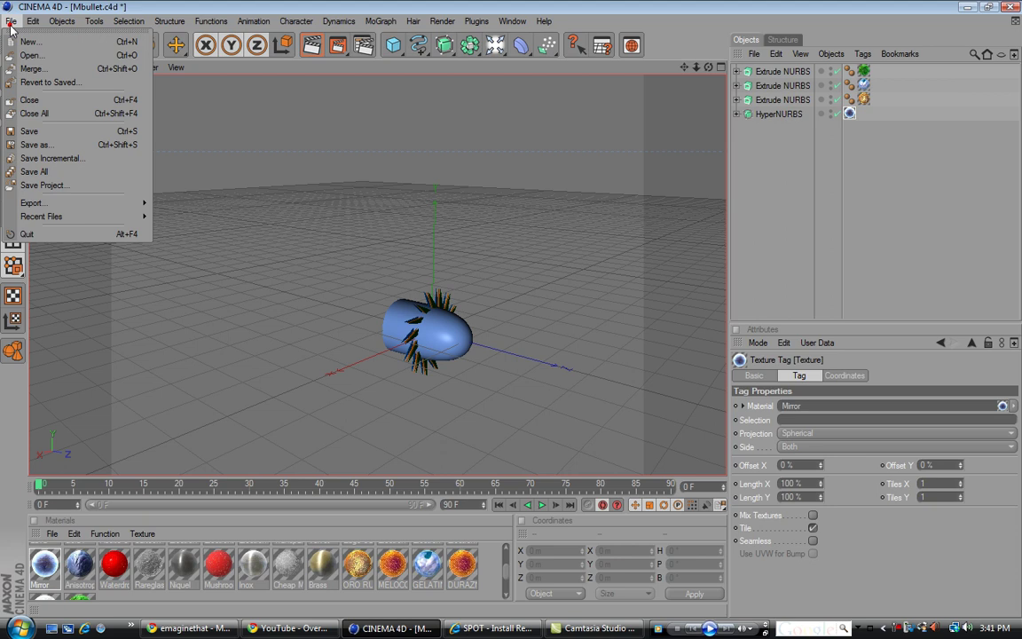
pyautogui.click(26, 37)
pyautogui.click(28, 42)
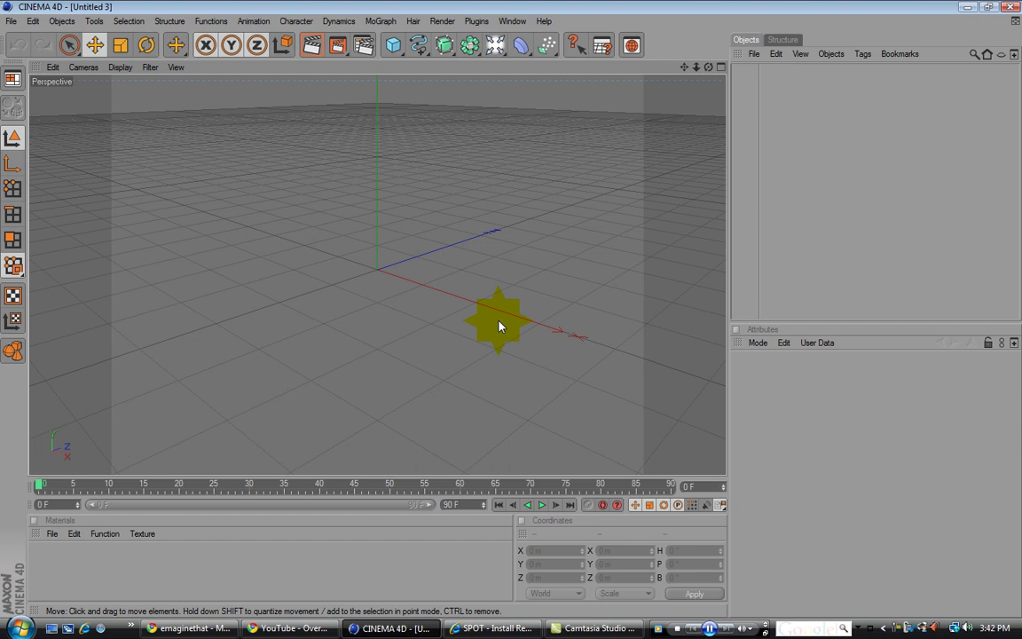
# - Try out orbiting, panning and zooming the perspective view around the origin of the empty scene
pyautogui.keyDown('alt'); pyautogui.moveTo(500, 309); pyautogui.dragTo(564, 334, button='right'); pyautogui.keyUp('alt')
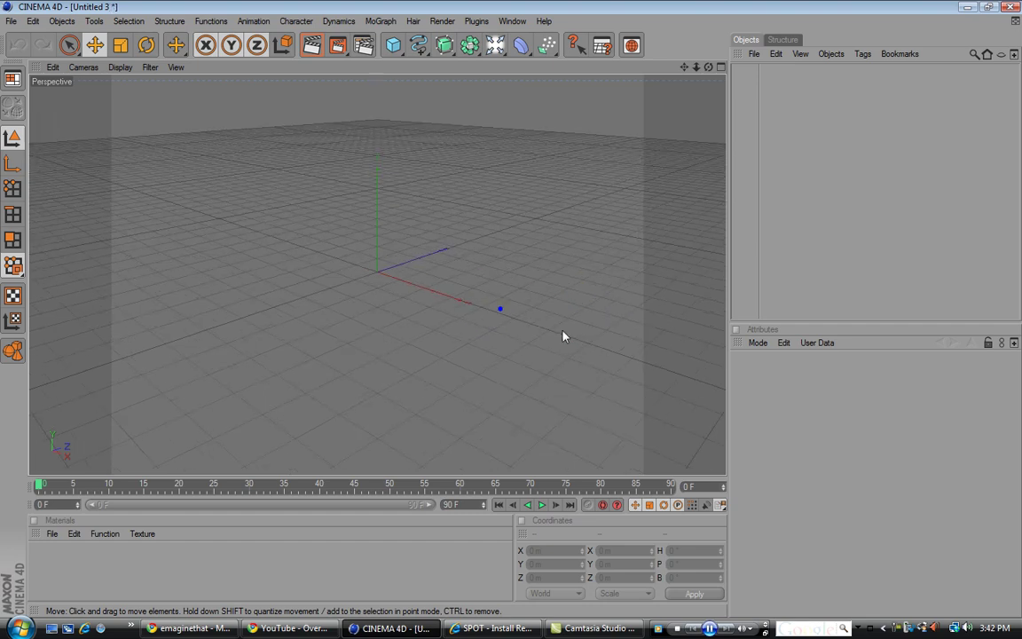
pyautogui.keyDown('alt'); pyautogui.moveTo(500, 312); pyautogui.dragTo(550, 315); pyautogui.keyUp('alt')
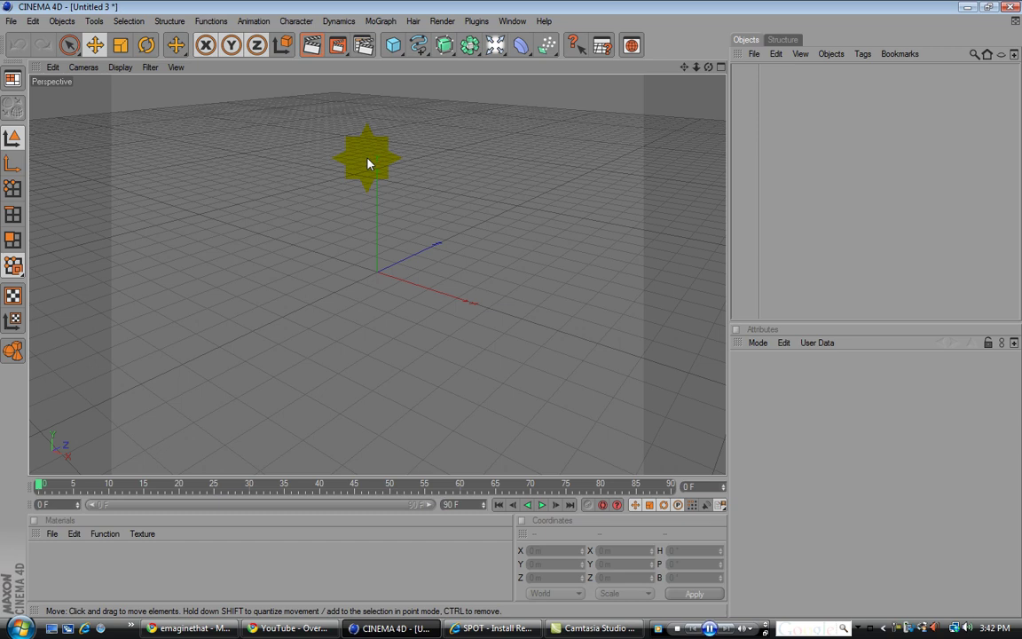
pyautogui.moveTo(368, 158); pyautogui.dragTo(450, 118)
pyautogui.keyDown('alt'); pyautogui.moveTo(509, 307); pyautogui.dragTo(510, 308); pyautogui.keyUp('alt')
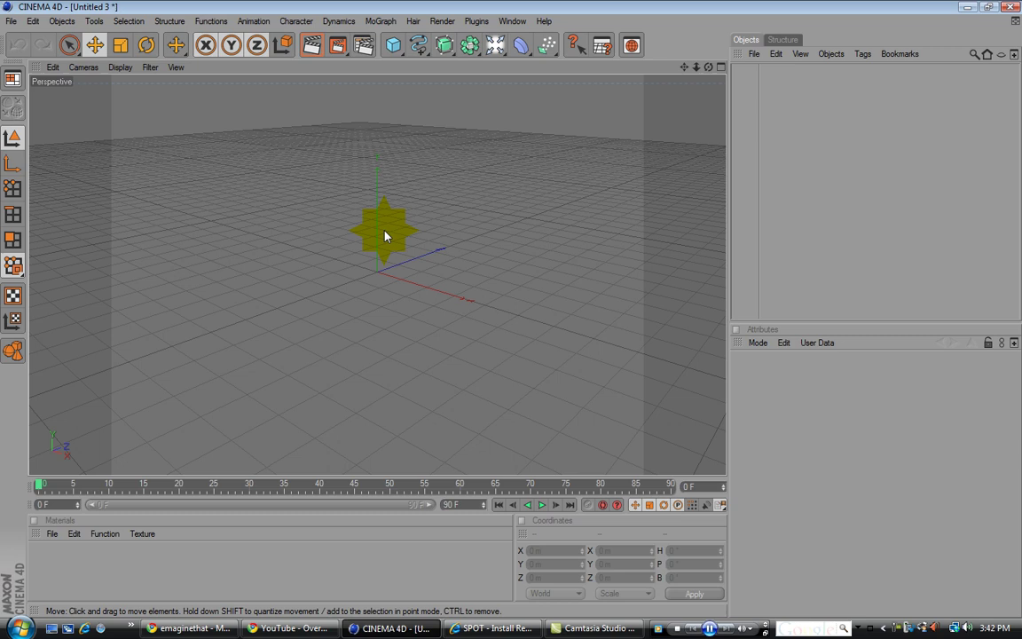
pyautogui.moveTo(684, 67); pyautogui.dragTo(494, 107)
pyautogui.moveTo(510, 307); pyautogui.dragTo(510, 308)
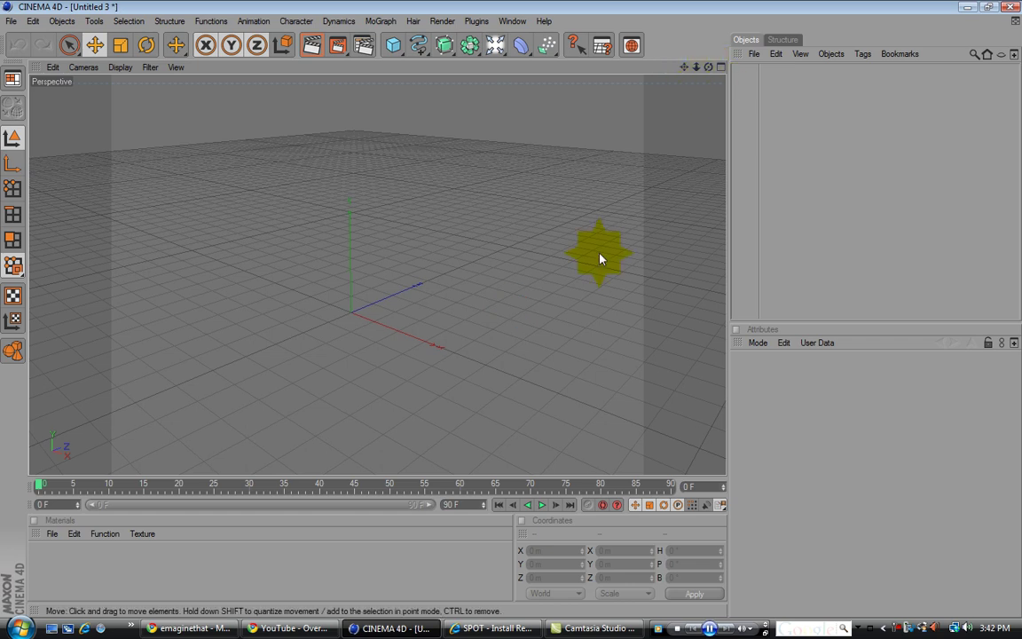
pyautogui.keyDown('alt'); pyautogui.moveTo(600, 258); pyautogui.dragTo(511, 309); pyautogui.keyUp('alt')
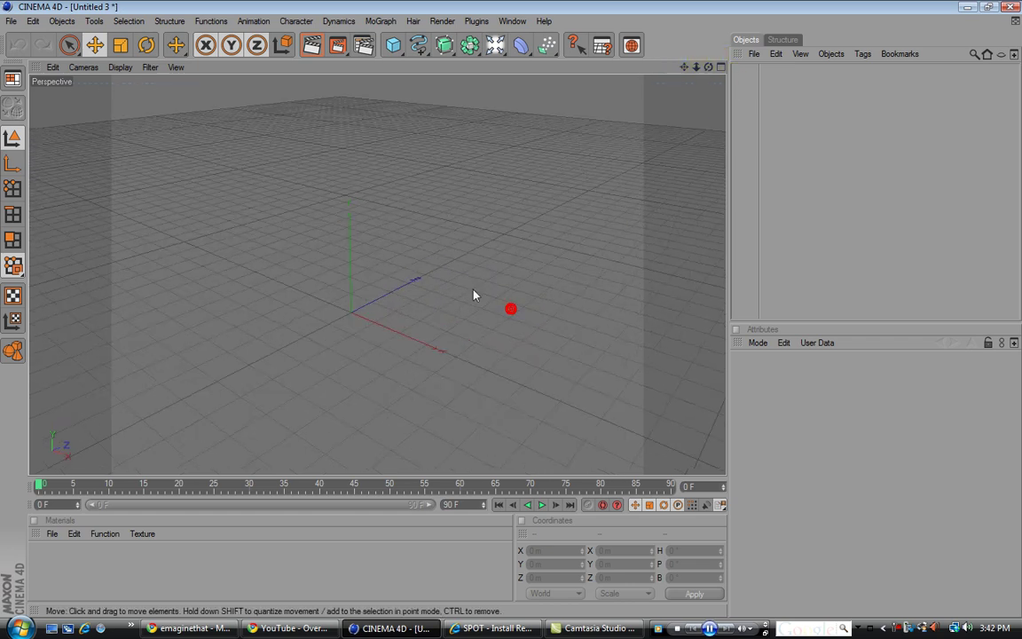
pyautogui.scroll(3, 448, 305)
pyautogui.scroll(-4, 449, 305)
pyautogui.scroll(4, 449, 305)
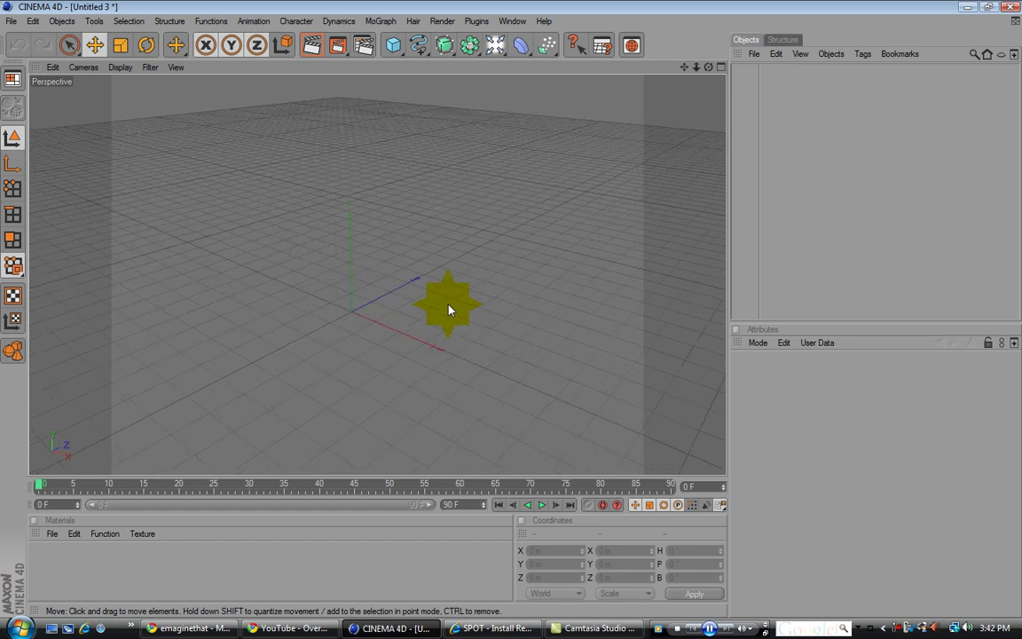
pyautogui.scroll(-3, 449, 305)
pyautogui.keyDown('alt'); pyautogui.moveTo(449, 309); pyautogui.dragTo(449, 310); pyautogui.keyUp('alt')
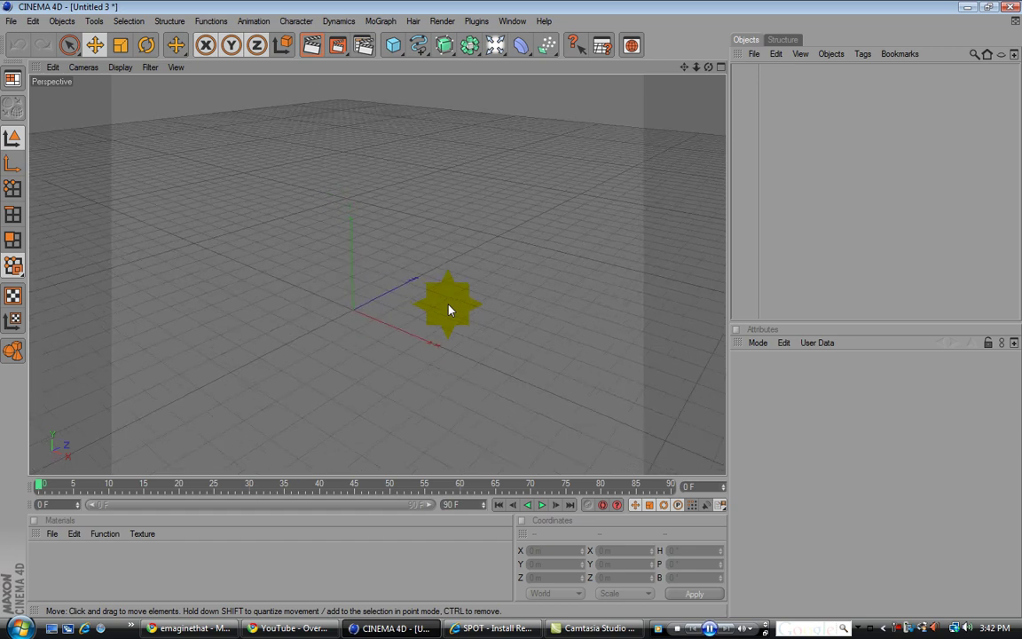
pyautogui.moveTo(697, 68); pyautogui.dragTo(696, 67)
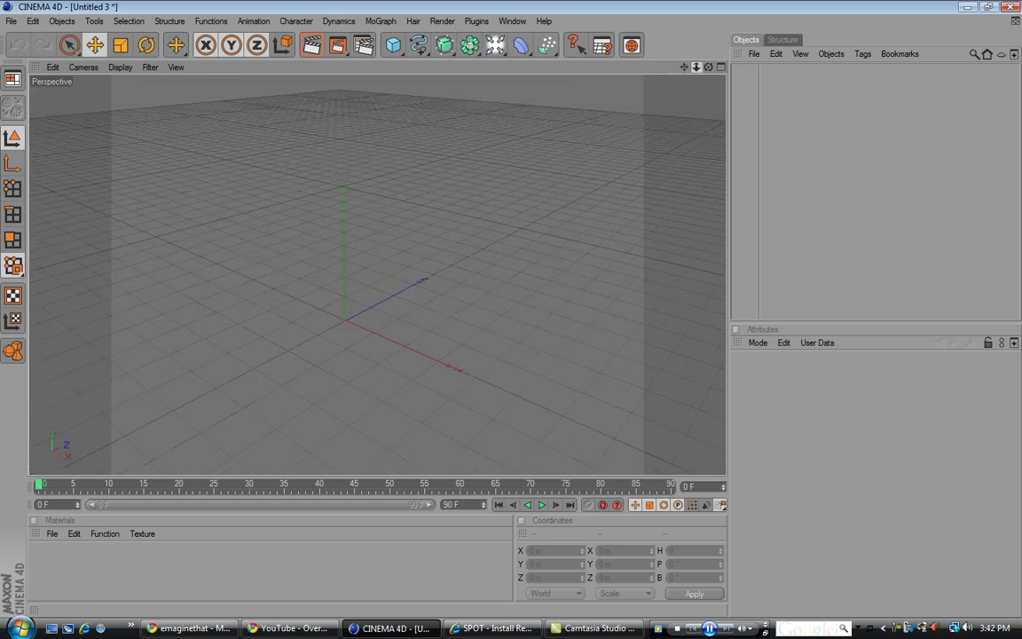
pyautogui.keyDown('alt'); pyautogui.moveTo(459, 287); pyautogui.dragTo(461, 288); pyautogui.keyUp('alt')
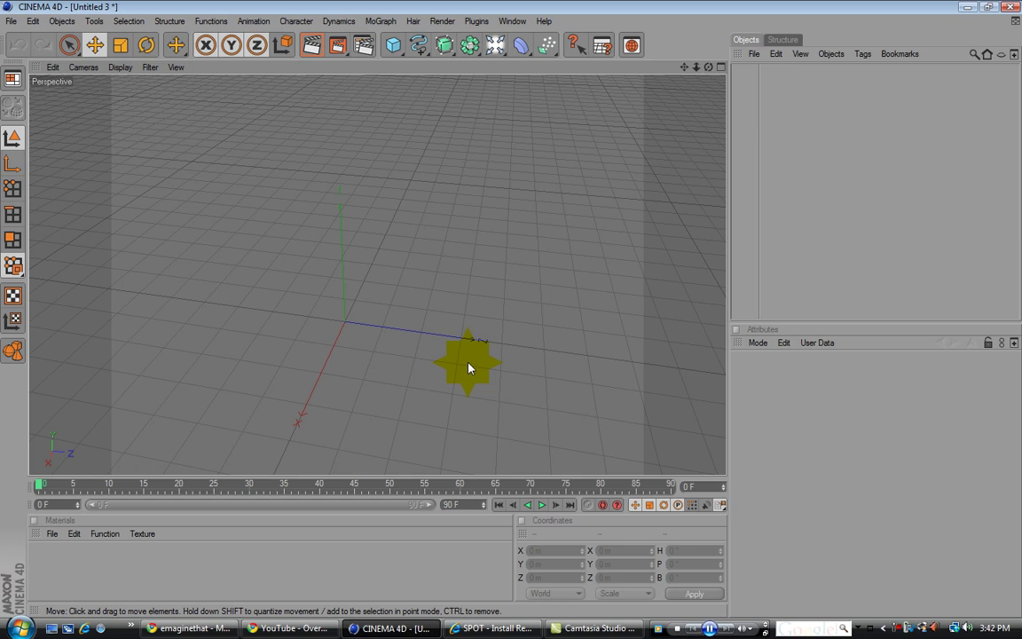
# - Look through the available primitives, splines, NURBS generators and modeling objects such as Connect Object
pyautogui.click(393, 45)
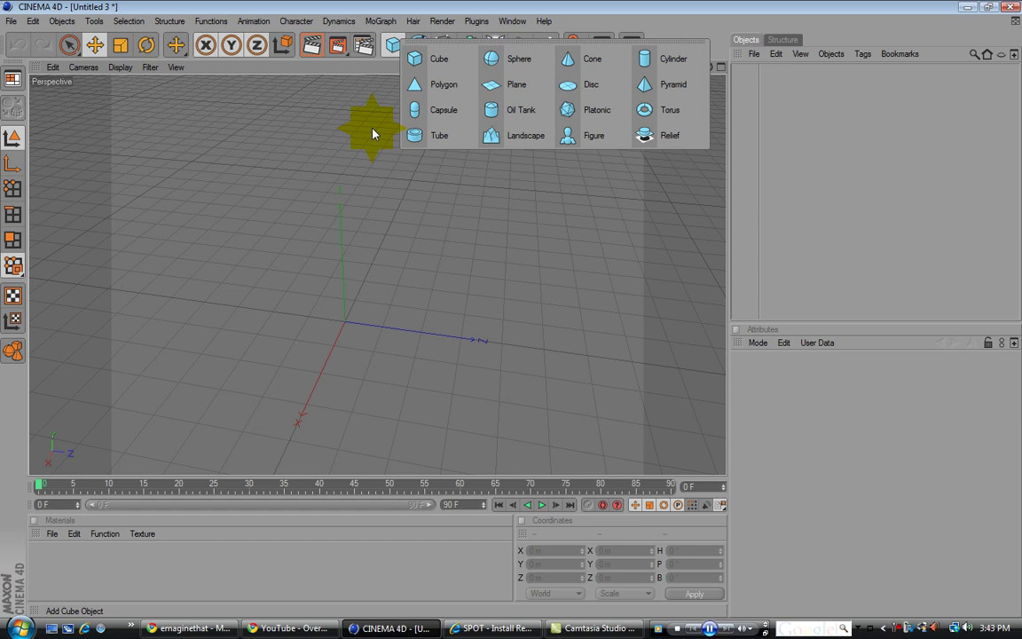
pyautogui.moveTo(625, 137); pyautogui.dragTo(419, 229)
pyautogui.click(419, 46)
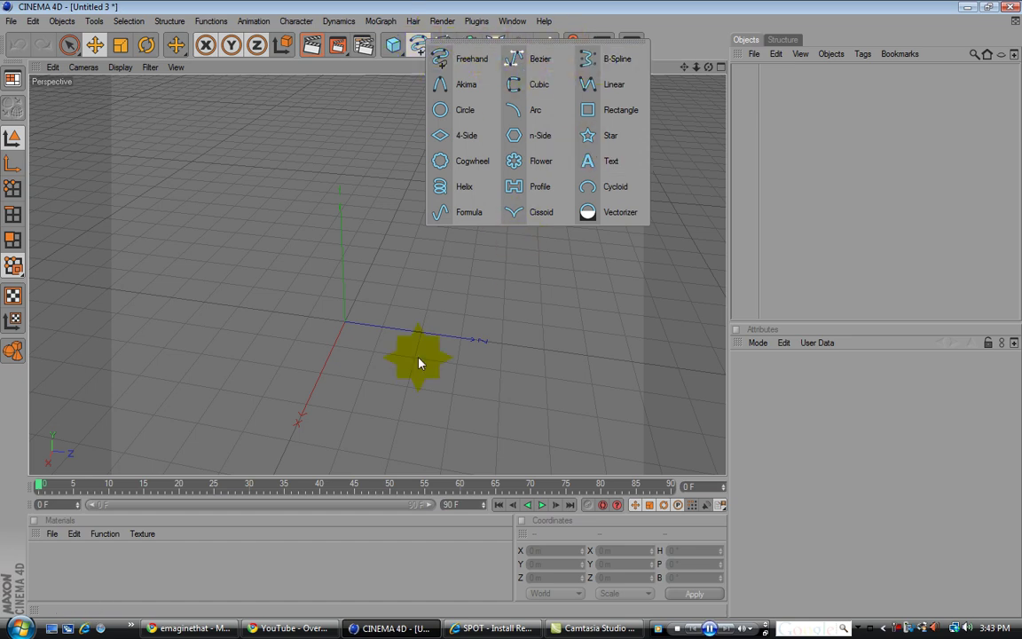
pyautogui.click(420, 358)
pyautogui.click(447, 50)
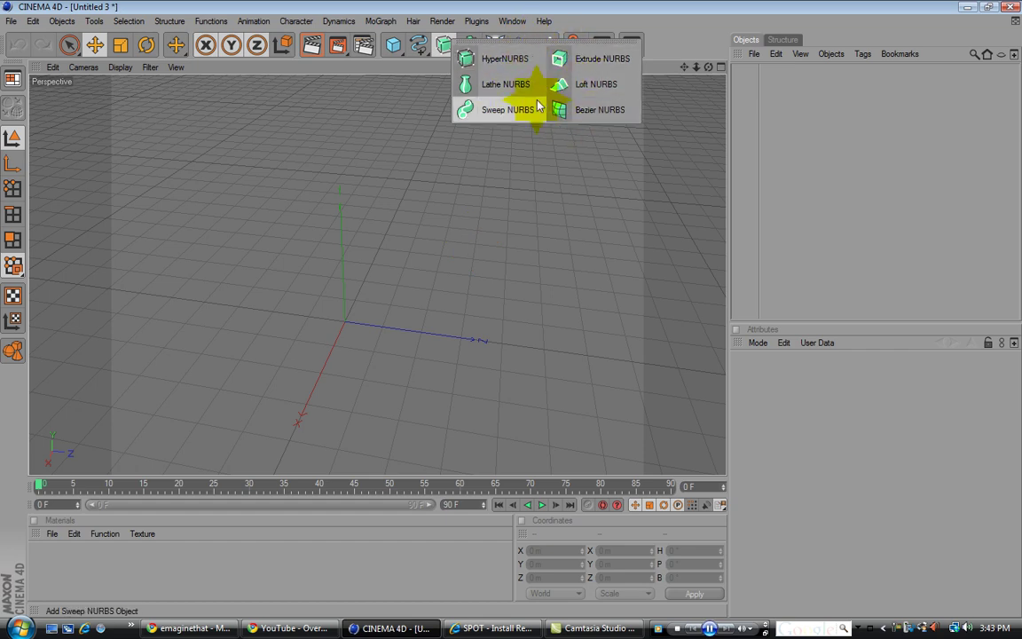
pyautogui.click(443, 262)
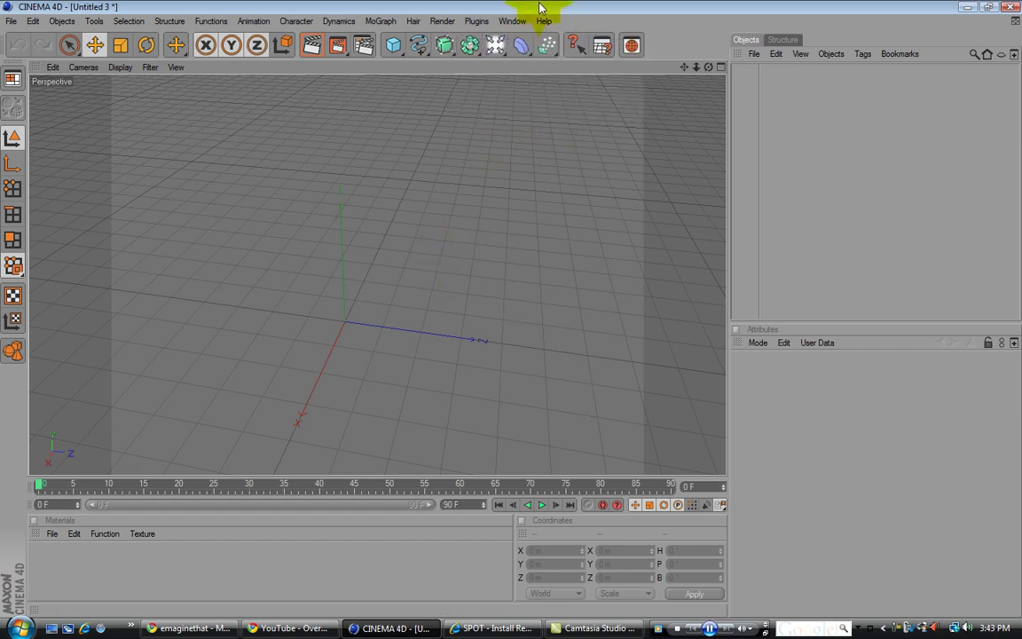
pyautogui.click(472, 46)
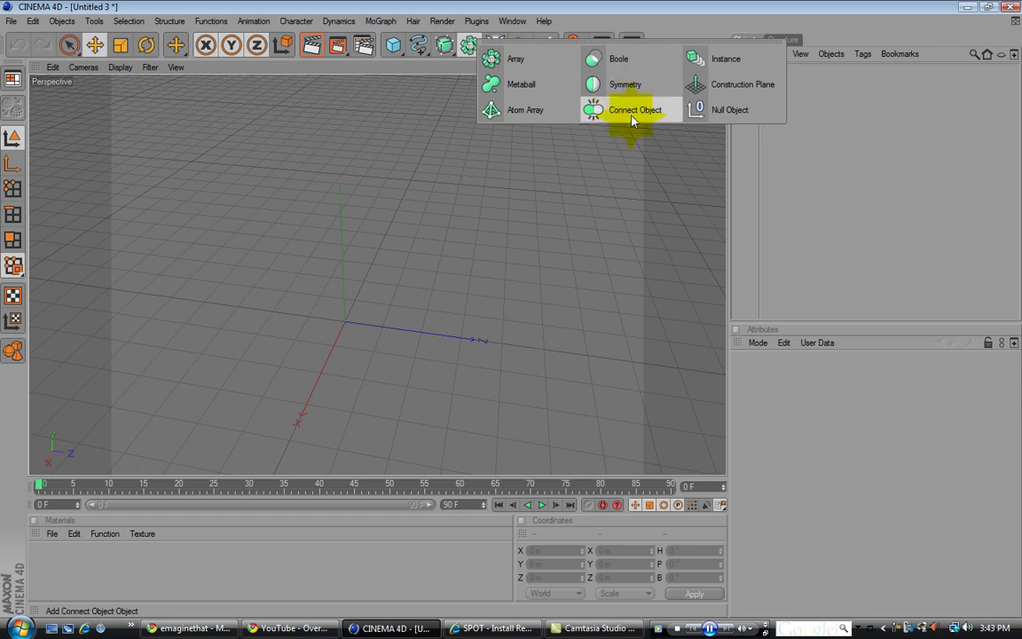
pyautogui.click(590, 243)
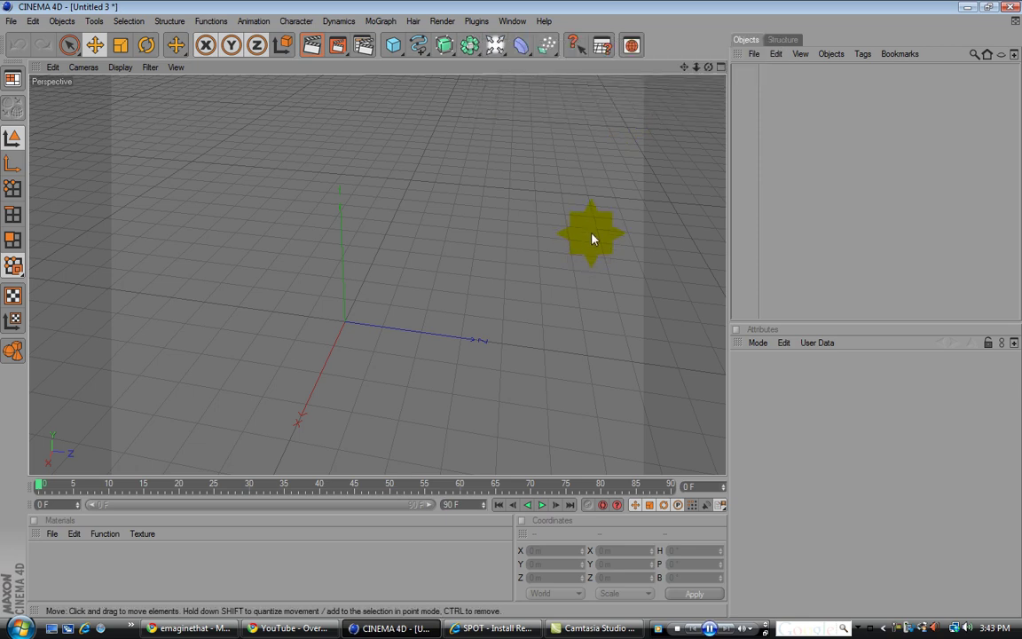
# - Add a cube primitive at the scene origin
pyautogui.click(393, 45)
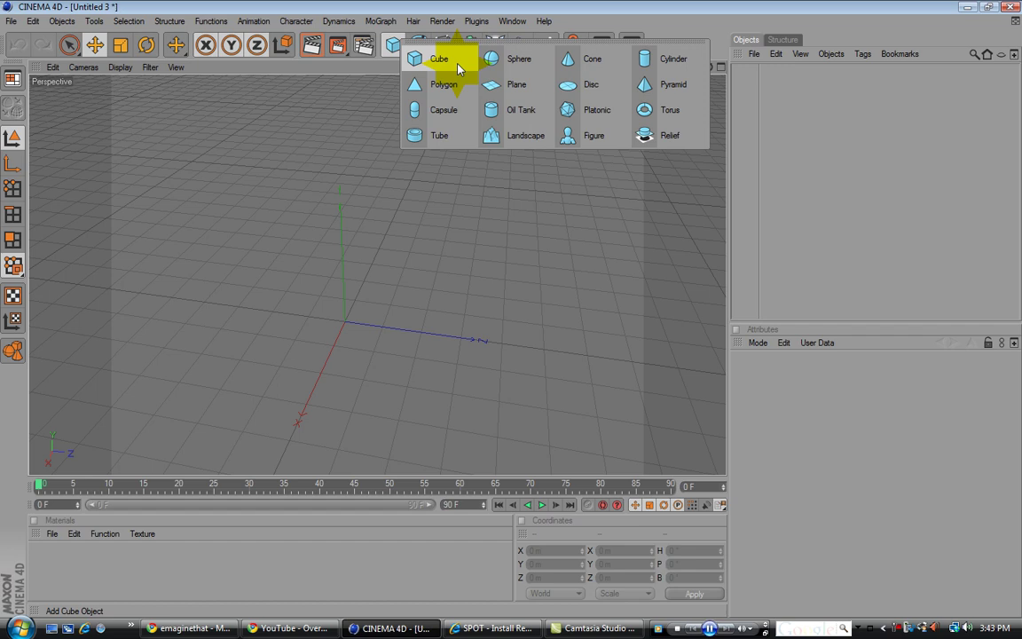
pyautogui.click(439, 61)
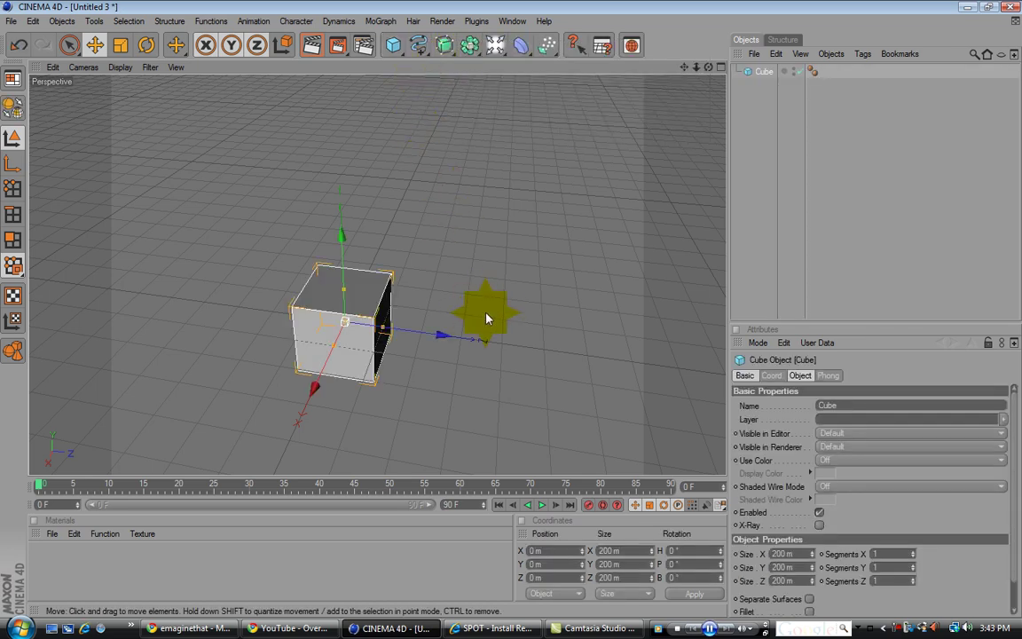
pyautogui.keyDown('alt'); pyautogui.moveTo(510, 308); pyautogui.dragTo(510, 308); pyautogui.keyUp('alt')
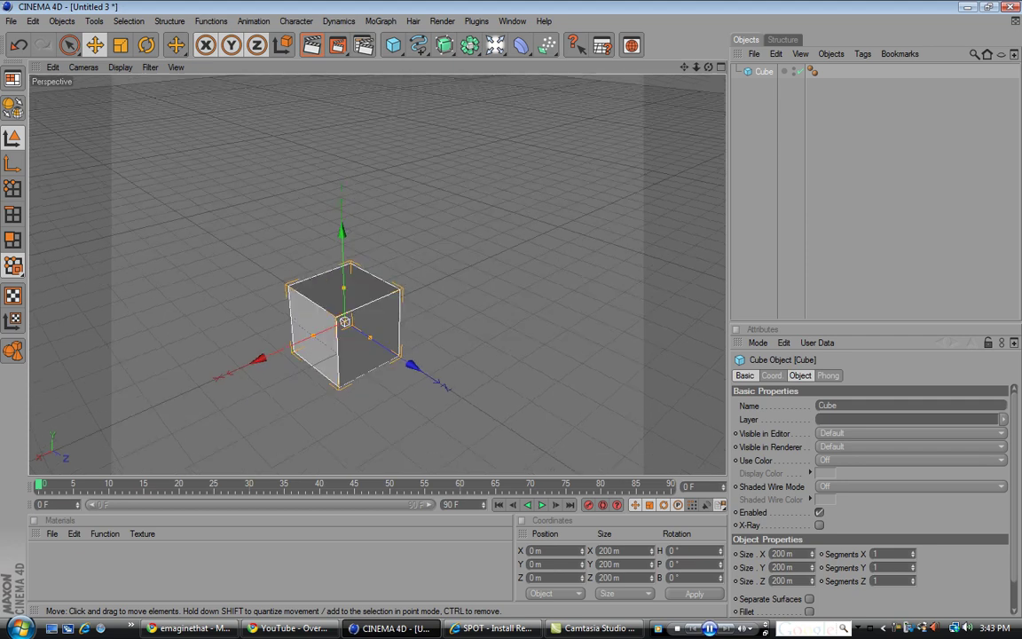
# - Add a sphere primitive and raise it along Y to about 119 m, so it partly overlaps the cube's top
pyautogui.click(399, 51)
pyautogui.click(517, 58)
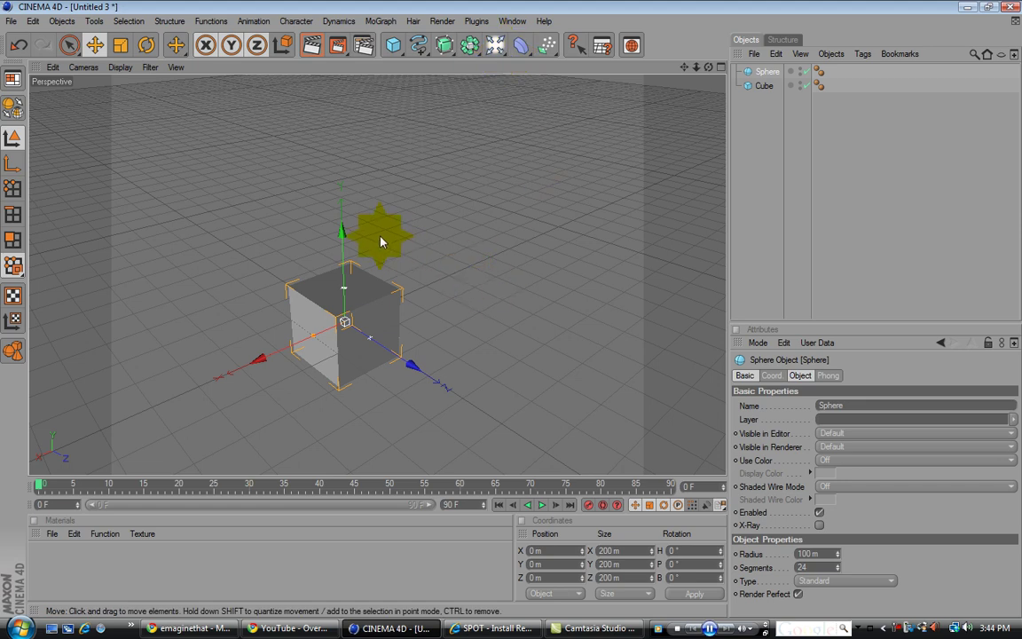
pyautogui.moveTo(342, 234); pyautogui.dragTo(341, 145)
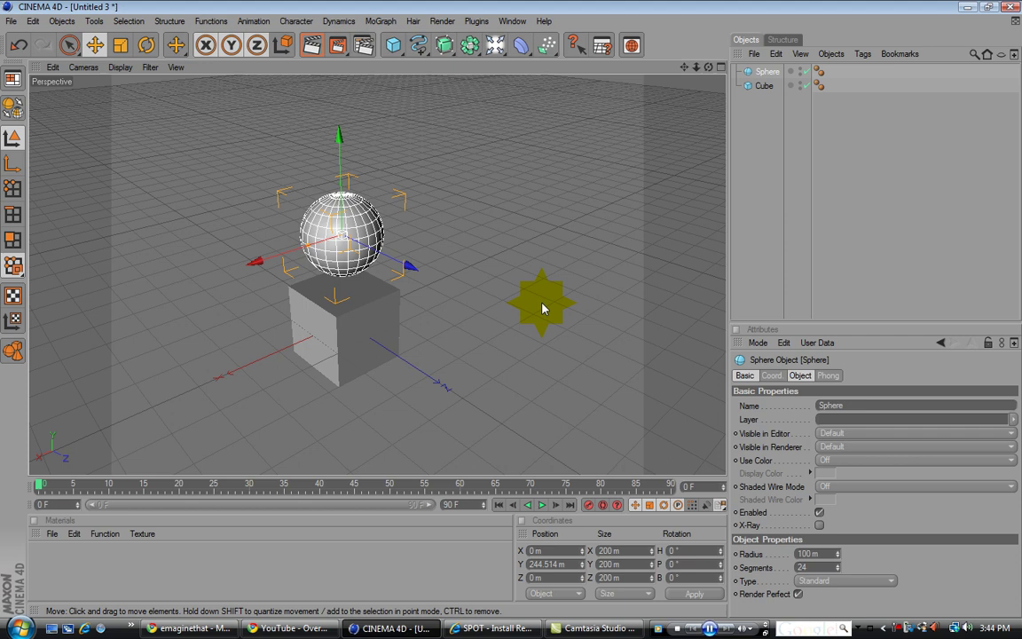
pyautogui.keyDown('alt'); pyautogui.moveTo(511, 309); pyautogui.dragTo(511, 309); pyautogui.keyUp('alt')
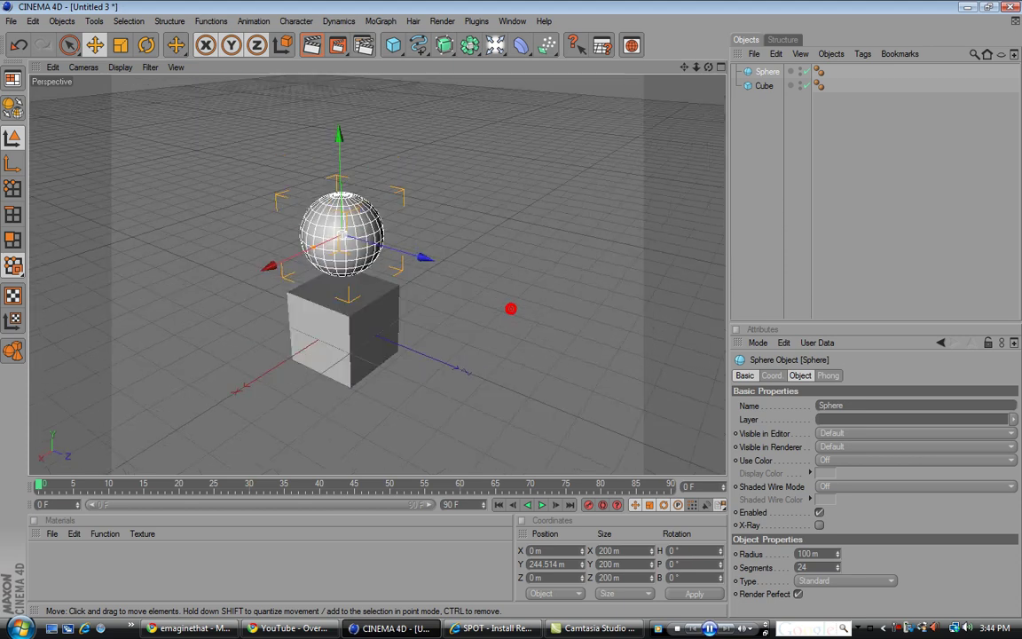
pyautogui.moveTo(338, 135); pyautogui.dragTo(338, 180)
pyautogui.keyDown('alt'); pyautogui.moveTo(587, 212); pyautogui.dragTo(587, 266); pyautogui.keyUp('alt')
pyautogui.keyDown('alt'); pyautogui.moveTo(510, 308); pyautogui.dragTo(497, 266); pyautogui.keyUp('alt')
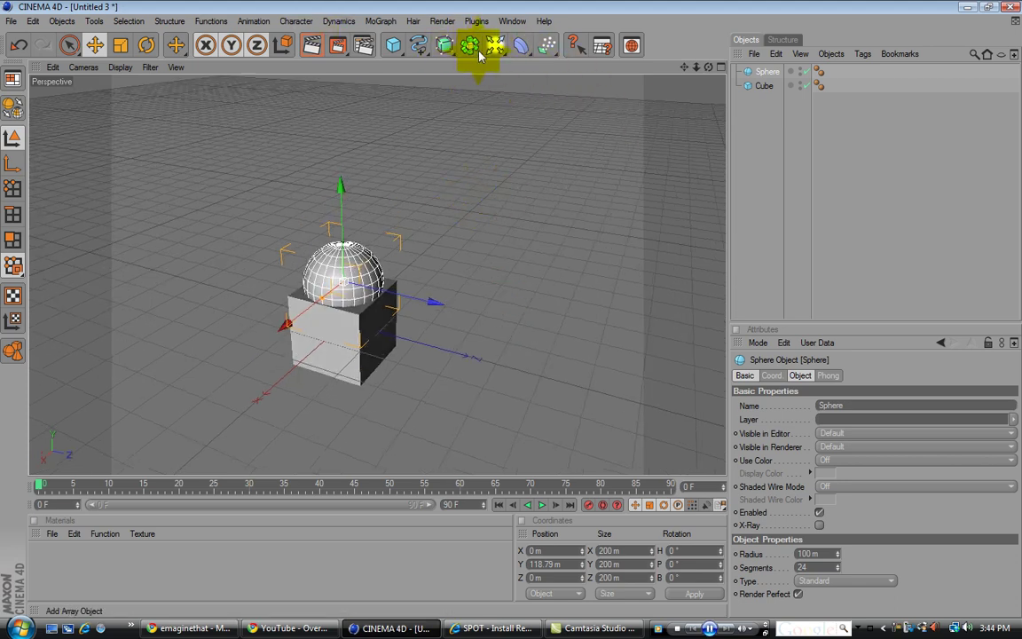
# - Add a Connect Object and nest the sphere and the cube under it as children
pyautogui.moveTo(470, 46); pyautogui.dragTo(622, 113)
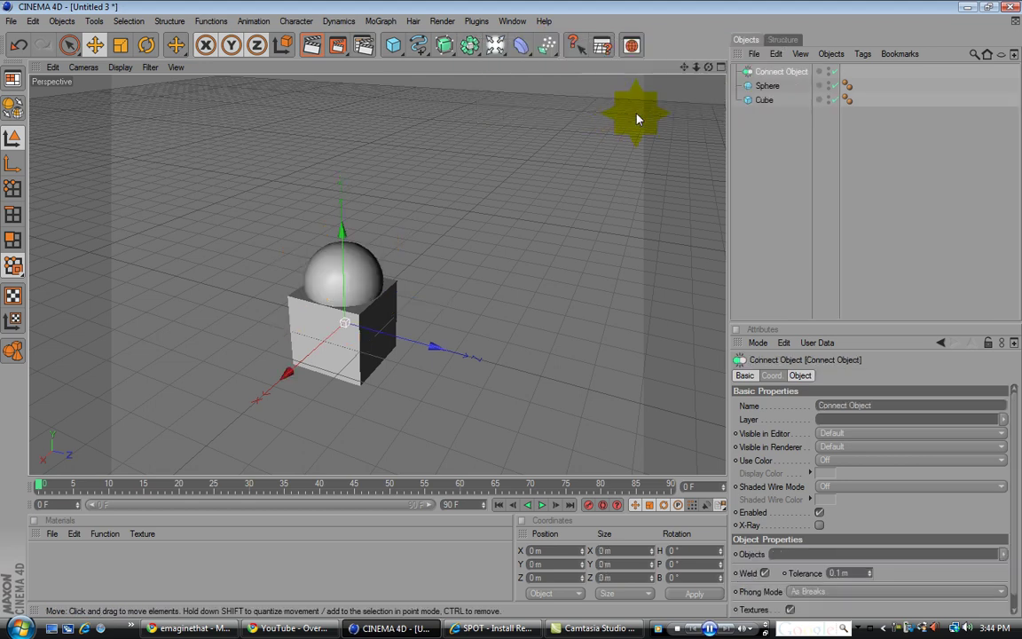
pyautogui.moveTo(822, 189); pyautogui.dragTo(791, 144)
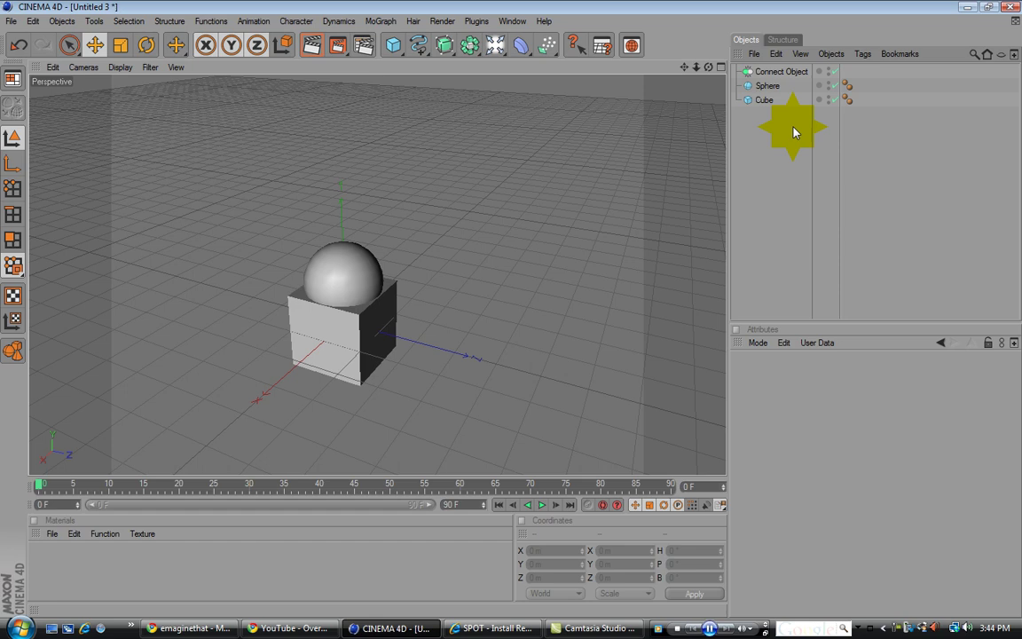
pyautogui.moveTo(800, 186); pyautogui.dragTo(754, 80)
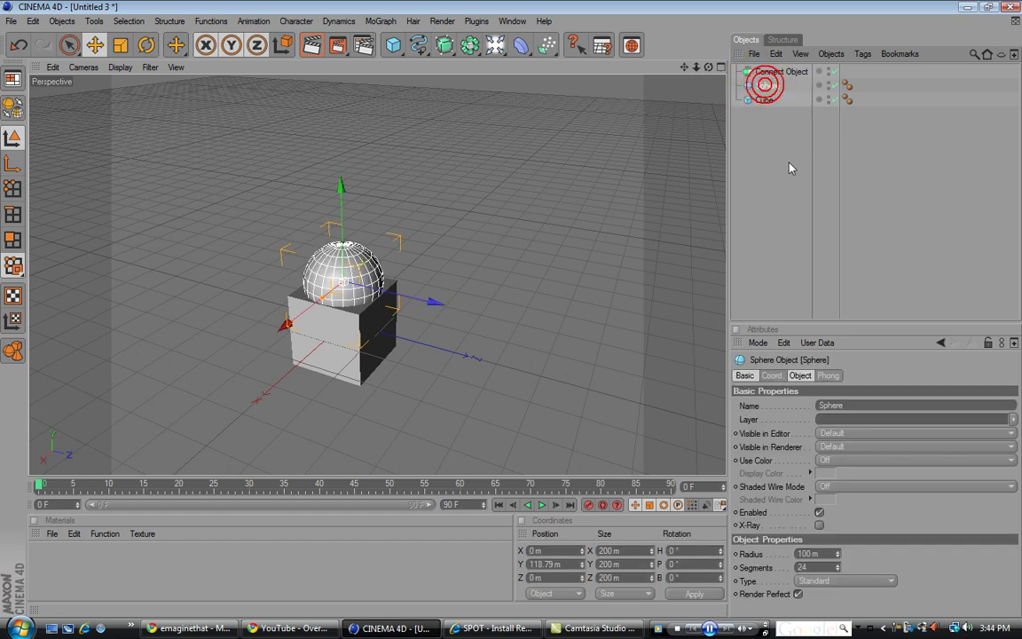
pyautogui.keyDown('ctrl'); pyautogui.click(765, 101); pyautogui.keyUp('ctrl')
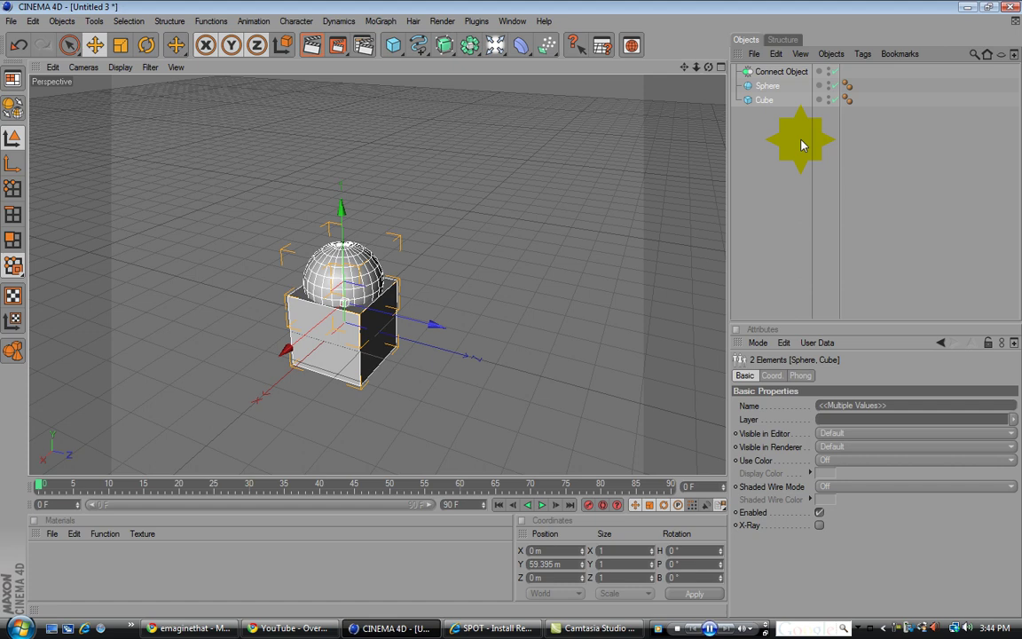
pyautogui.keyDown('ctrl'); pyautogui.click(768, 71); pyautogui.keyUp('ctrl')
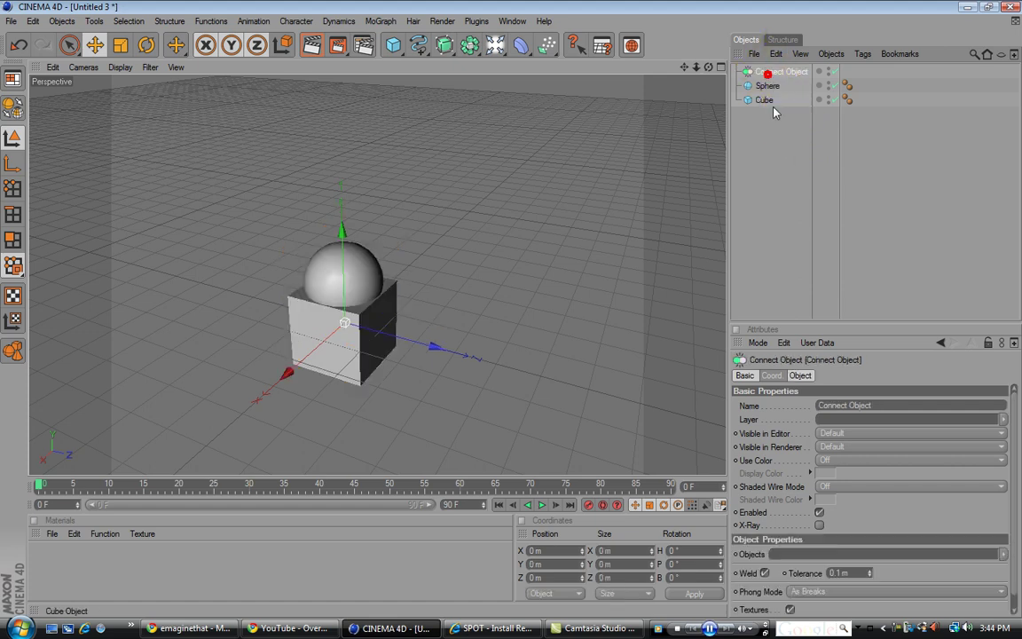
pyautogui.click(799, 133)
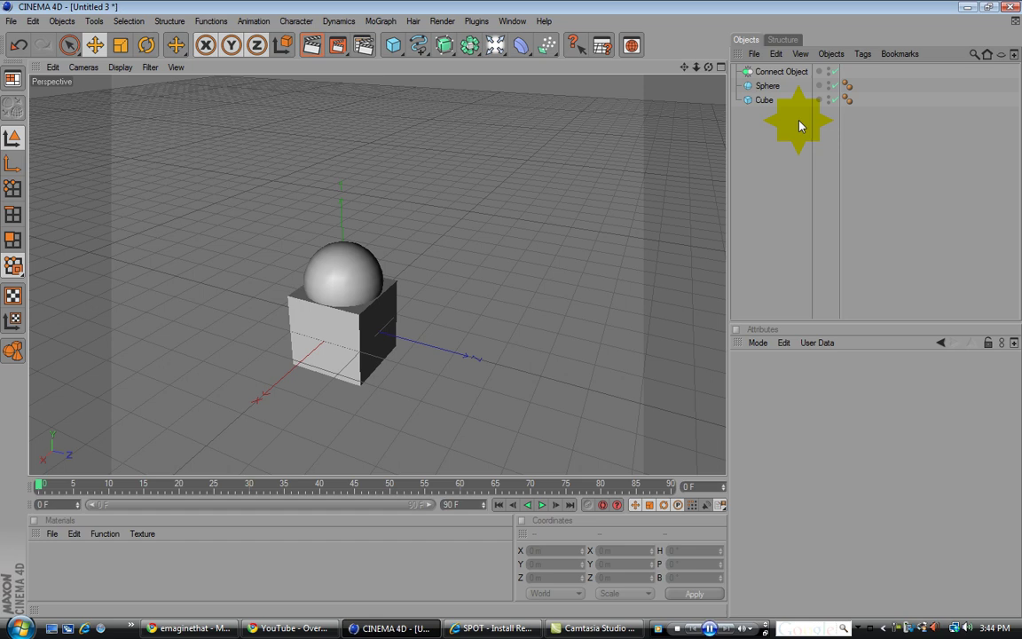
pyautogui.moveTo(780, 137); pyautogui.dragTo(770, 76)
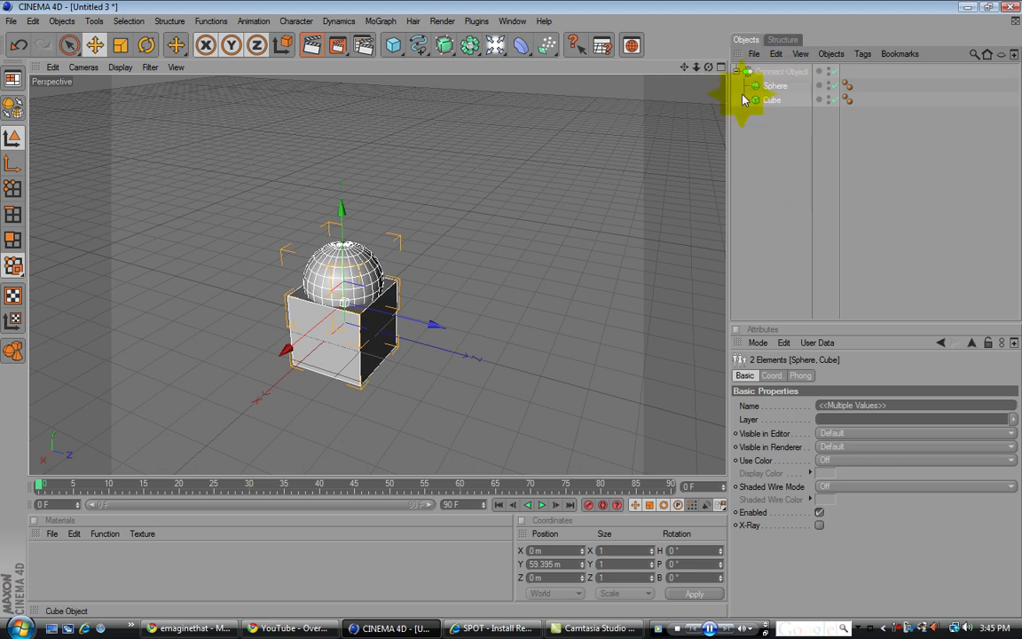
pyautogui.click(736, 71)
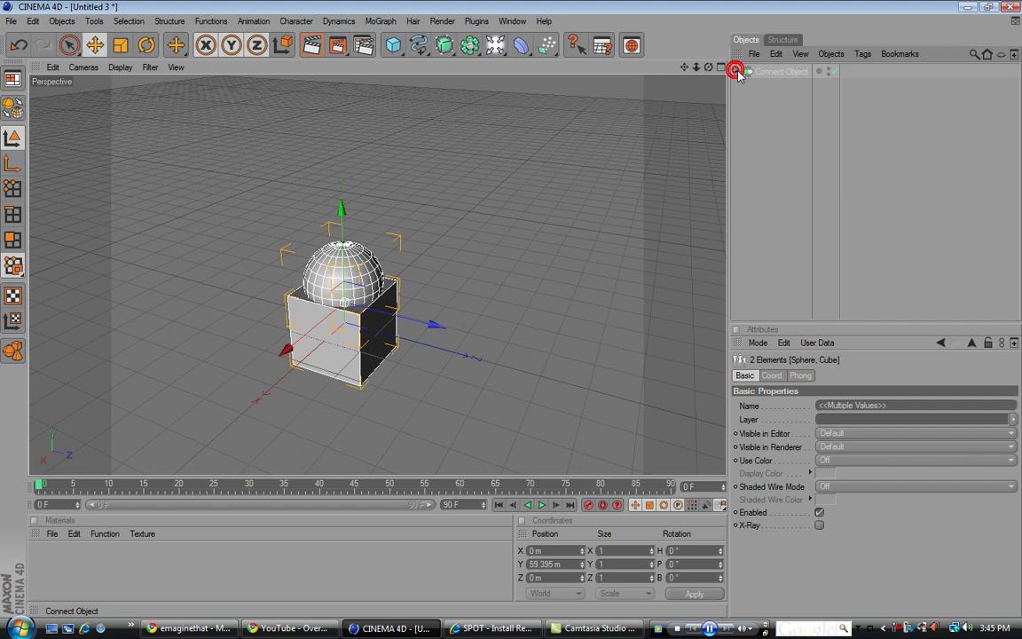
pyautogui.click(737, 71)
pyautogui.click(736, 71)
pyautogui.click(737, 71)
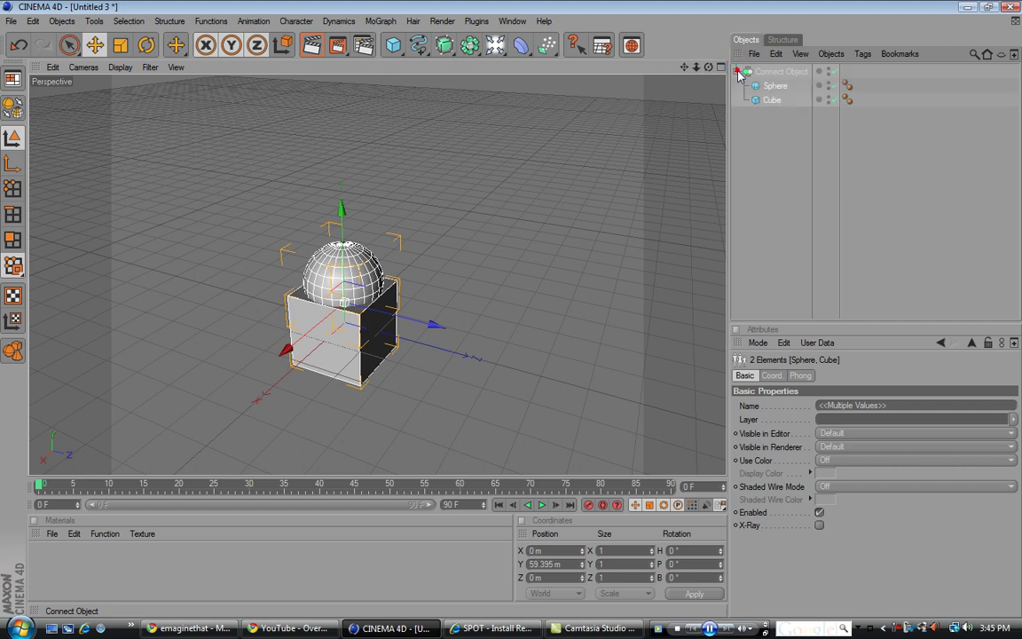
# - Move only the sphere inside the Connect Object to about -4.2 m along Z
pyautogui.click(754, 135)
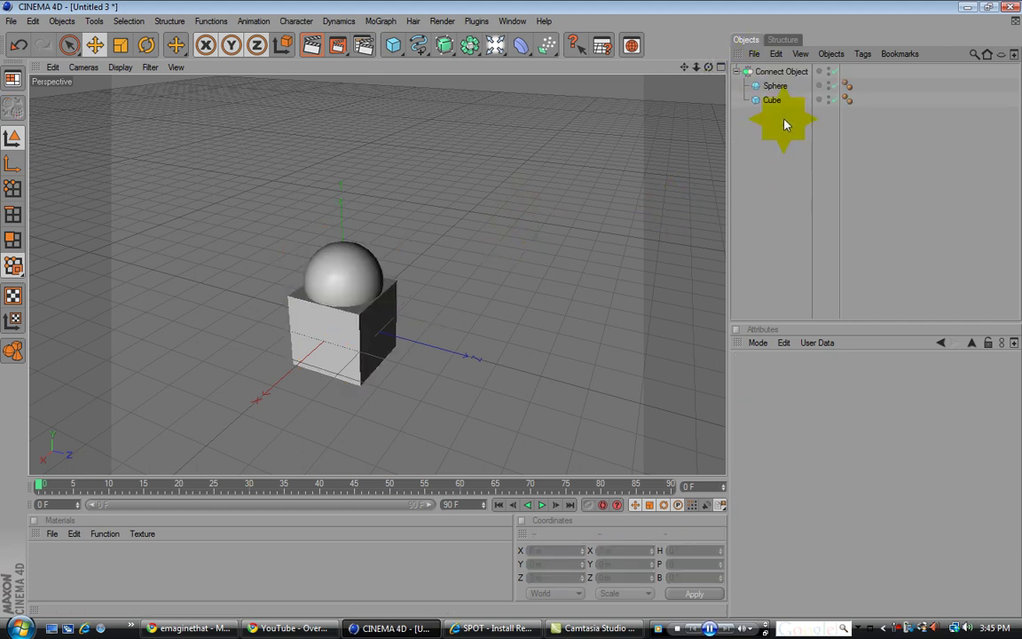
pyautogui.click(775, 85)
pyautogui.moveTo(342, 292); pyautogui.dragTo(343, 282)
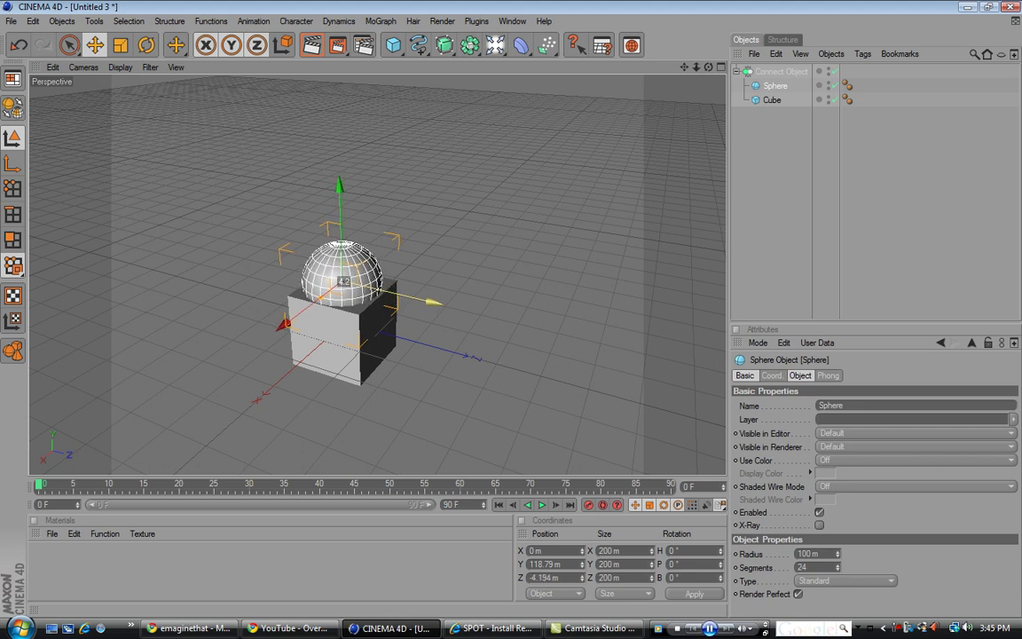
# - Move the whole Connect Object along Z to about 26 m, then clear the selection
pyautogui.click(776, 72)
pyautogui.moveTo(434, 343)
pyautogui.mouseDown()
pyautogui.moveTo(472, 358)
pyautogui.moveTo(387, 327)
pyautogui.moveTo(439, 347)
pyautogui.mouseUp()
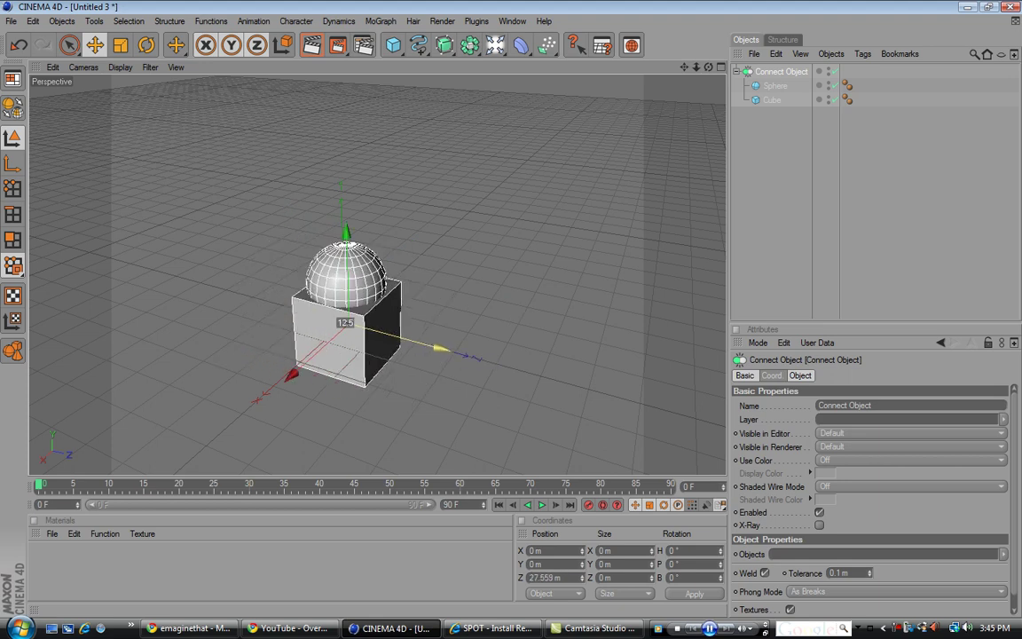
pyautogui.click(600, 296)
pyautogui.click(784, 168)
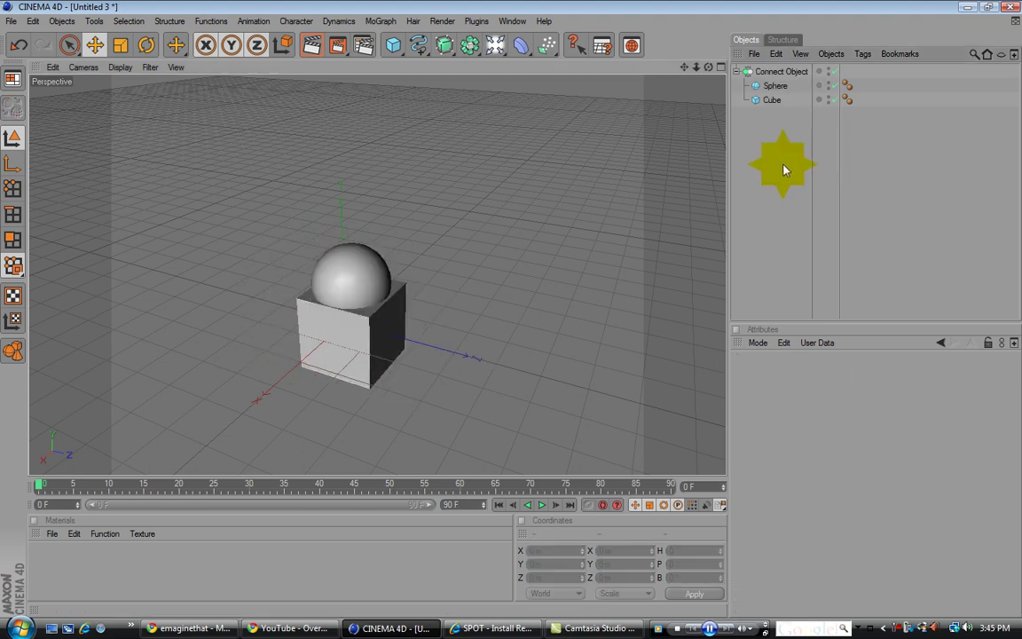
# - Make the Connect Object editable as a single polygon object and rename it "Box With ball"
pyautogui.click(737, 72)
pyautogui.click(770, 72)
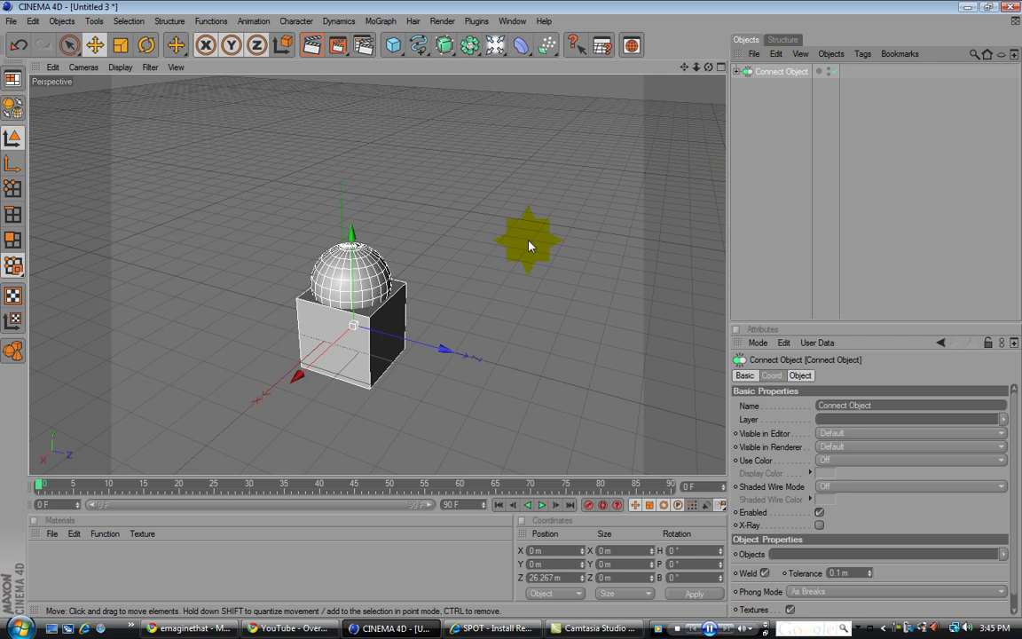
pyautogui.press('c')
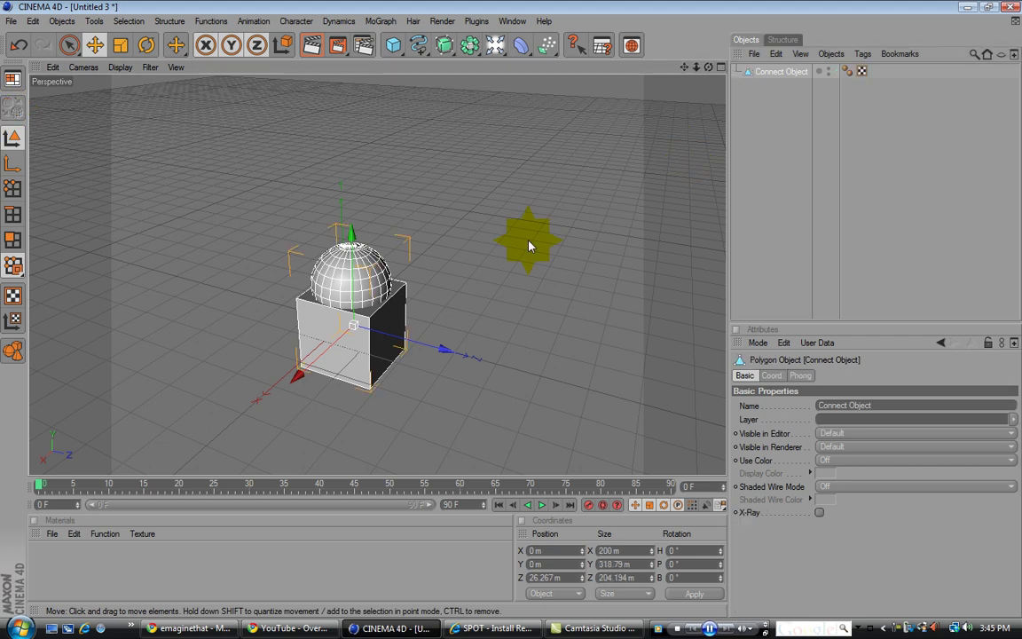
pyautogui.doubleClick(778, 72)
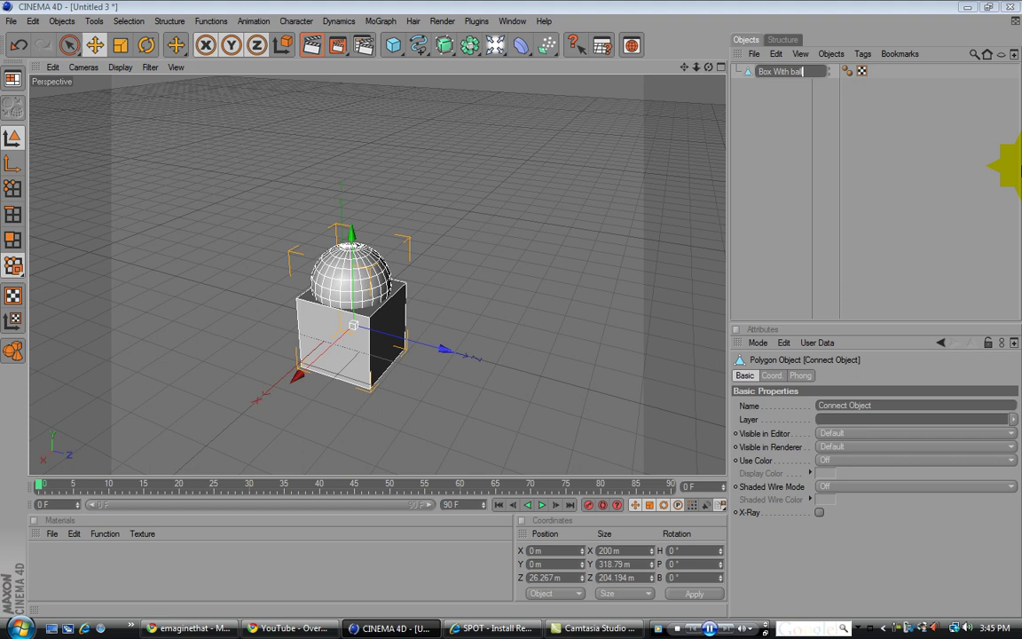
pyautogui.press('Return')
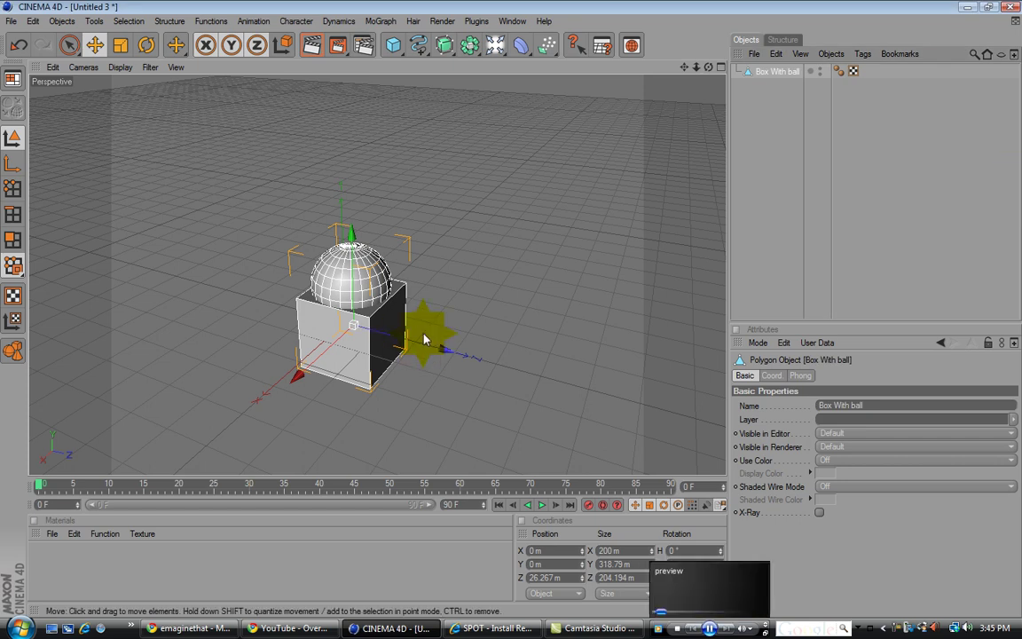
# - Move the Box With ball object freely to about X -5.9 m, Y 37.8 m, Z -1.5 m
pyautogui.moveTo(423, 336); pyautogui.dragTo(414, 318)
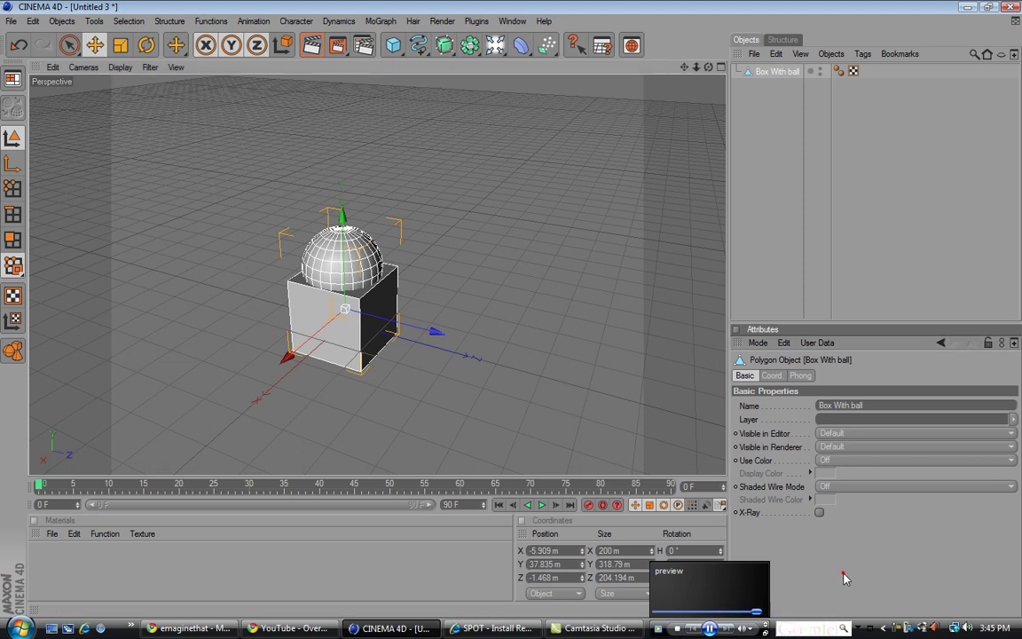
pyautogui.click(708, 628)
pyautogui.click(703, 628)
pyautogui.click(711, 629)
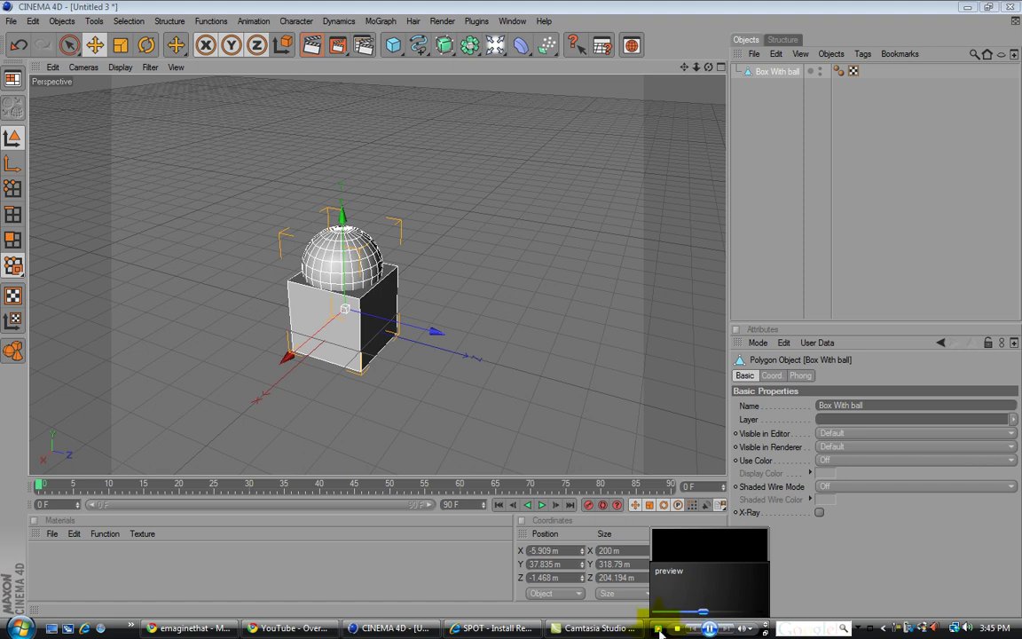
pyautogui.click(856, 523)
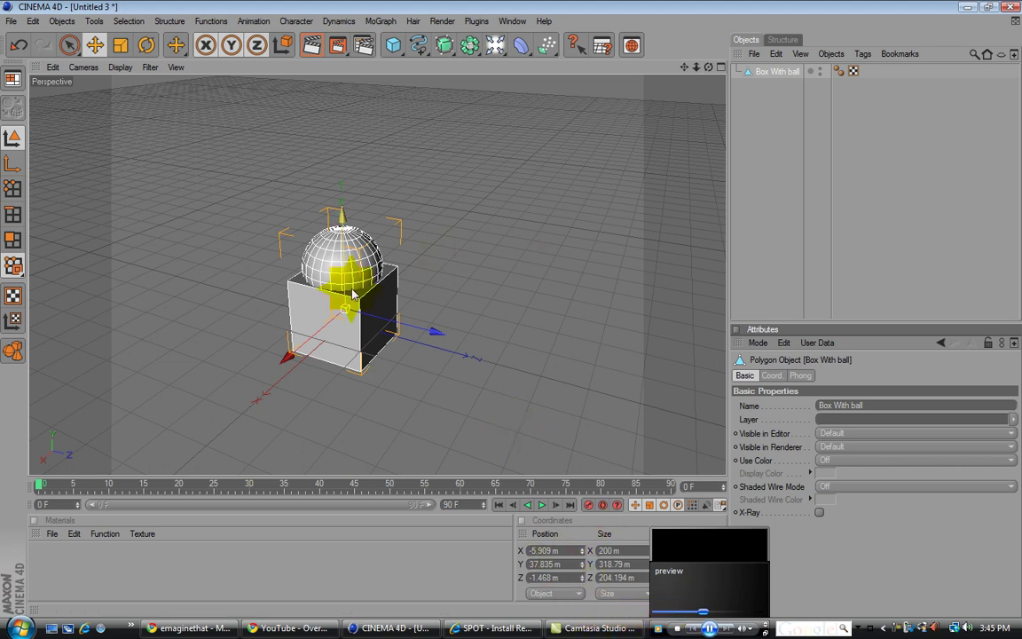
# - Move the Box With ball object along Z to about 50 m
pyautogui.moveTo(437, 333); pyautogui.dragTo(503, 342)
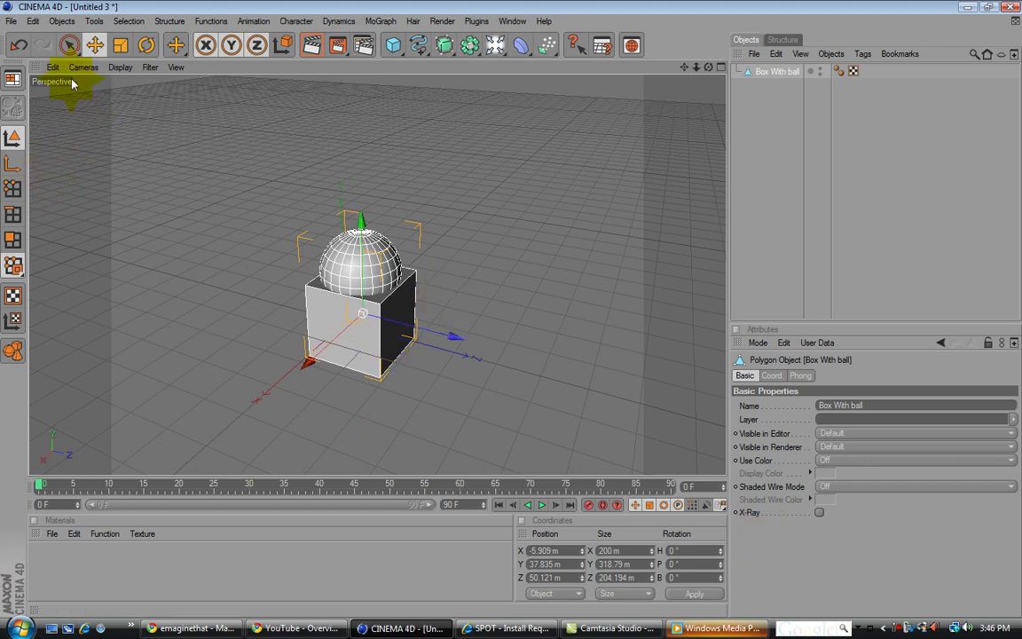
# - Try moving the Box With ball object to about X 7.8 m, Y 36.2 m, Z 19.3 m and scaling it up slightly
pyautogui.moveTo(438, 337); pyautogui.dragTo(450, 340)
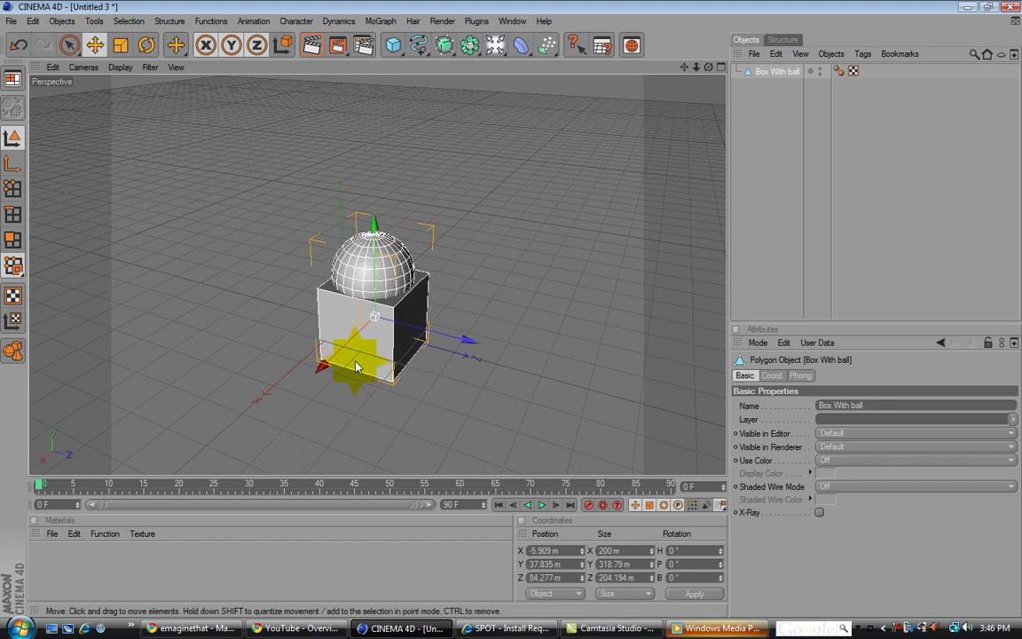
pyautogui.moveTo(363, 327); pyautogui.dragTo(459, 278)
pyautogui.click(121, 49)
# - Try rotating the Box With ball object freely to about H 104°, P -4°, B 7°, then deselect it
pyautogui.click(146, 45)
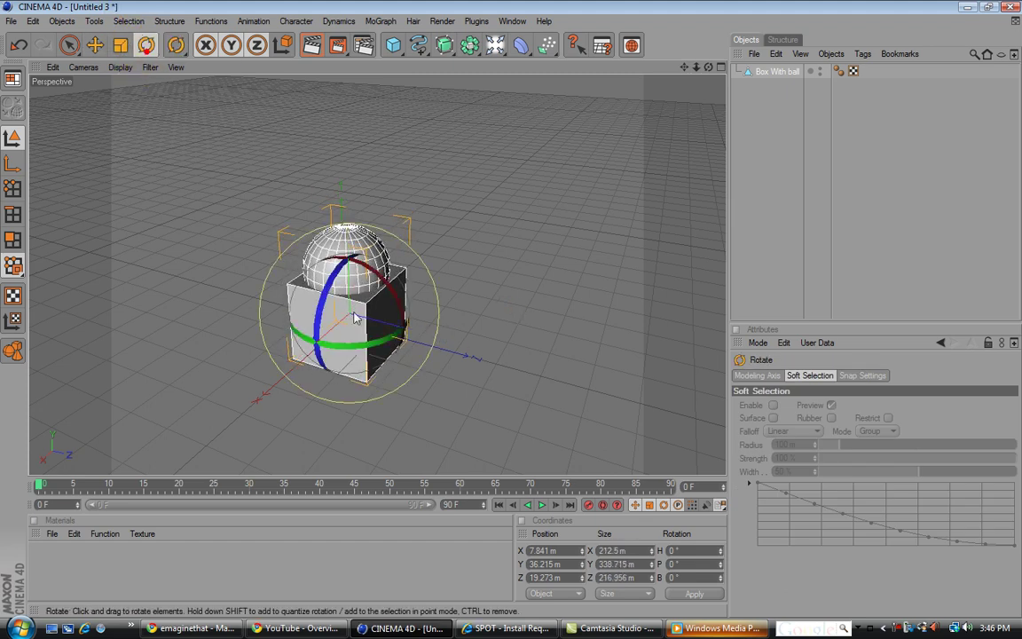
pyautogui.moveTo(355, 357); pyautogui.dragTo(231, 303)
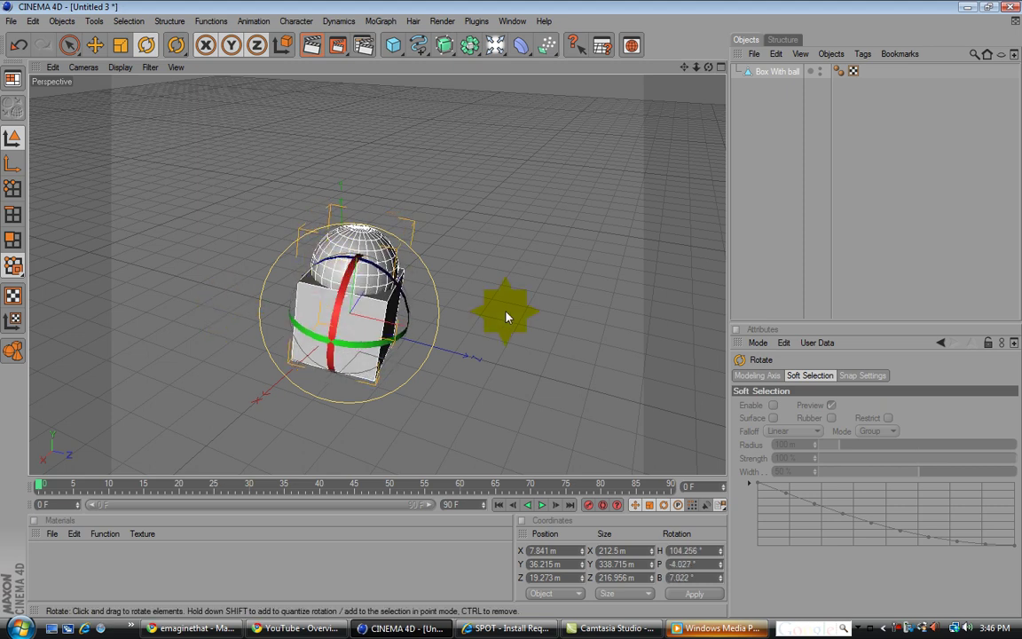
pyautogui.click(504, 308)
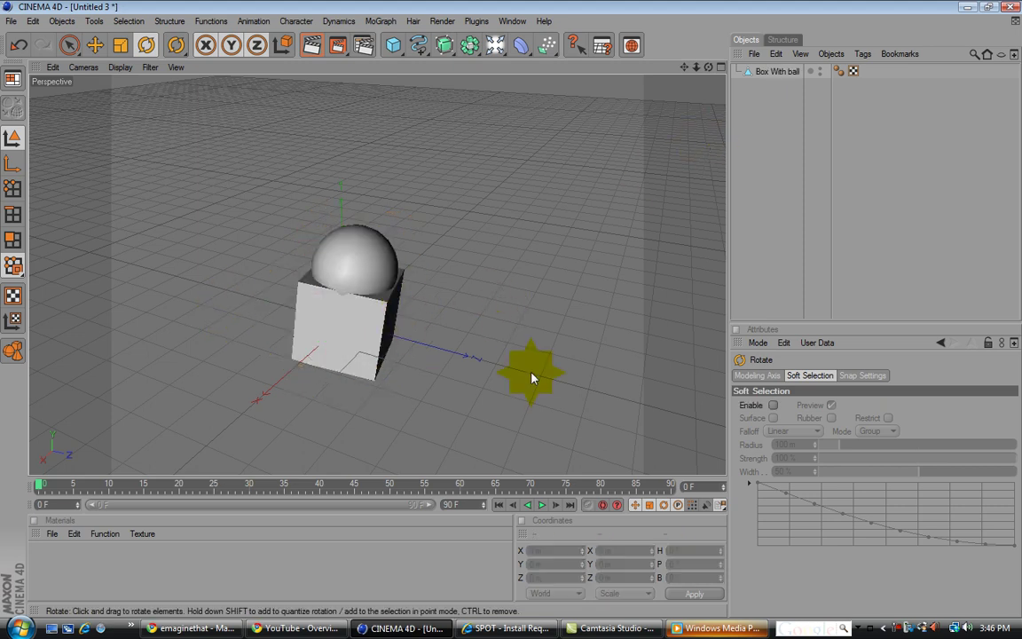
# - Undo the trial rotations, scaling and latest moves of the Box With ball object, back to its position at about Z 50 m
pyautogui.hotkey('ctrl', 'z')
pyautogui.hotkey('ctrl', 'z')
pyautogui.hotkey('ctrl', 'z')
pyautogui.hotkey('ctrl', 'z')
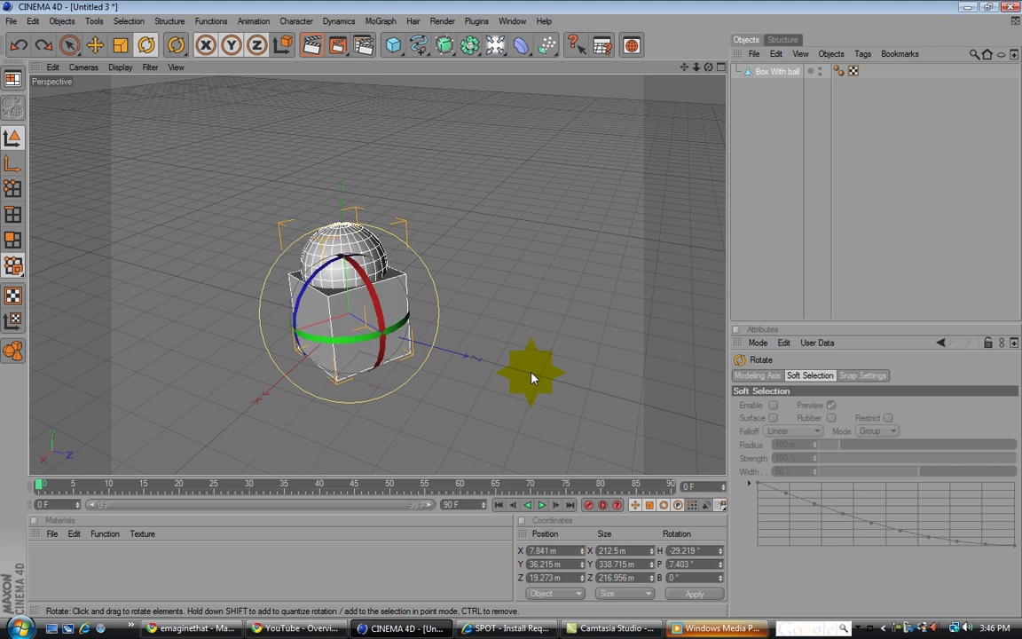
pyautogui.hotkey('ctrl', 'z')
pyautogui.hotkey('ctrl', 'z')
pyautogui.hotkey('ctrl', 'z')
pyautogui.hotkey('ctrl', 'z')
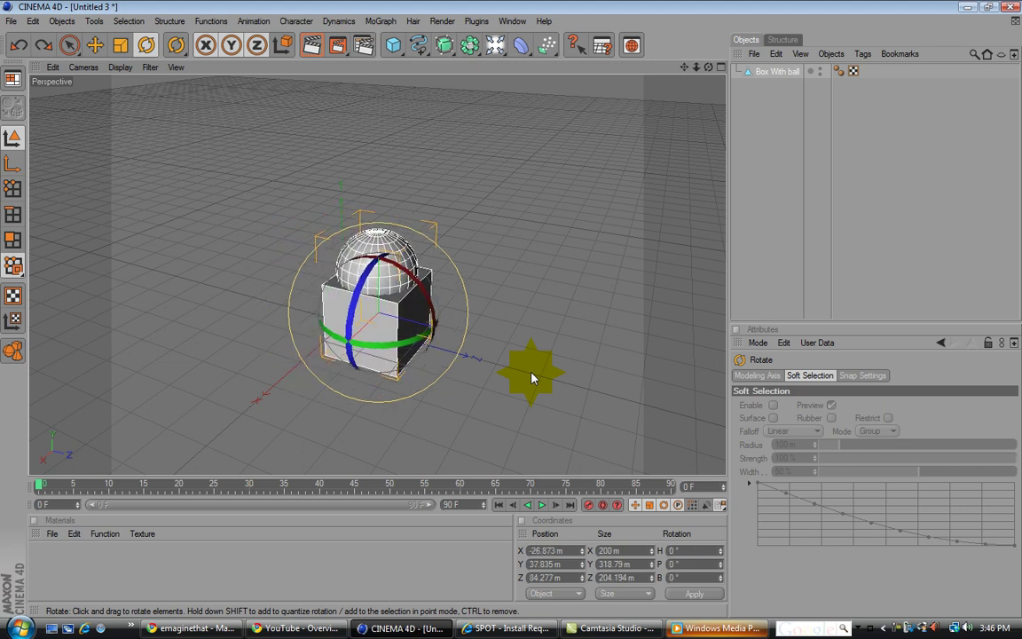
pyautogui.hotkey('ctrl', 'z')
pyautogui.hotkey('ctrl', 'z')
pyautogui.hotkey('ctrl', 'z')
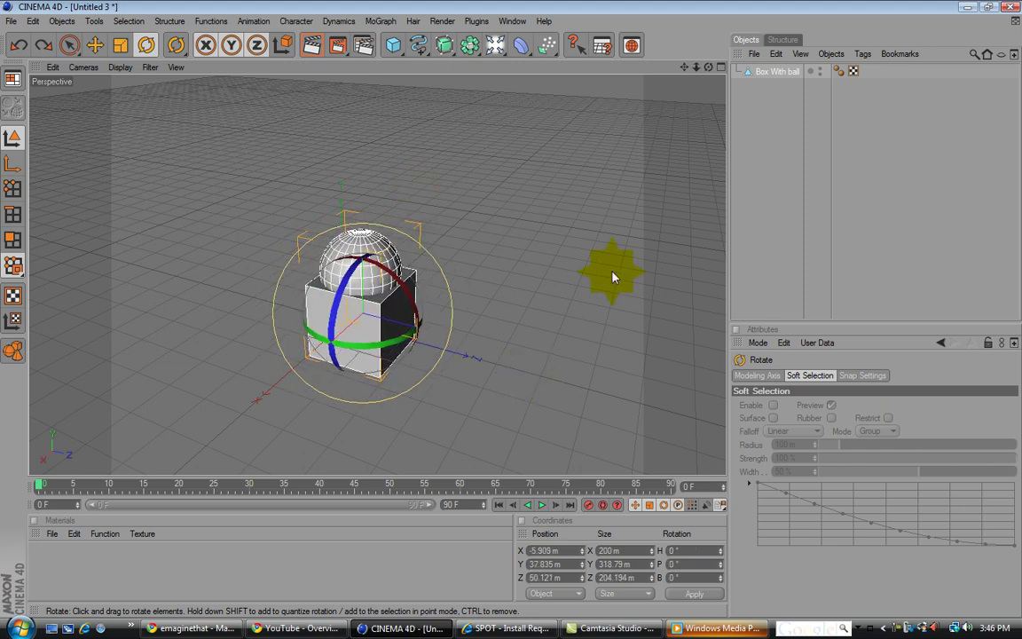
pyautogui.click(612, 272)
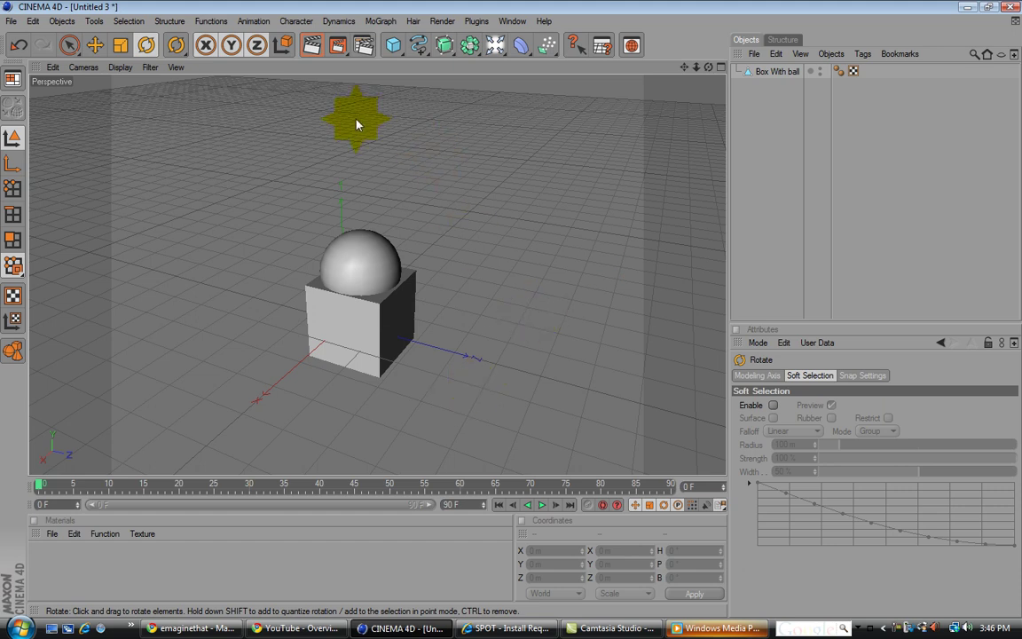
# - Look through the object, structure and function commands, including those available with the Box With ball object selected
pyautogui.click(72, 22)
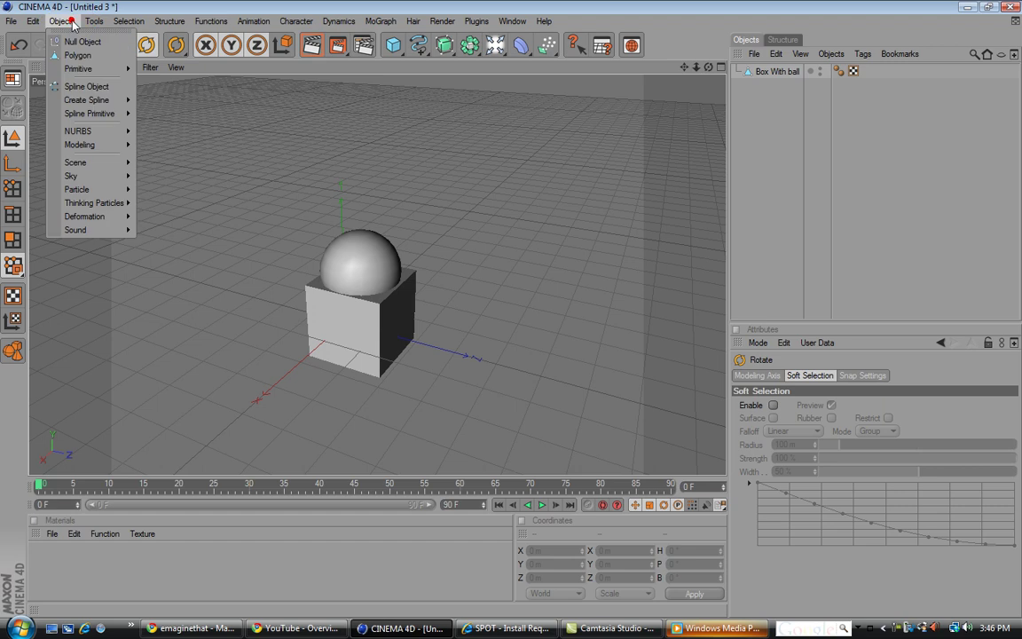
pyautogui.moveTo(137, 24)
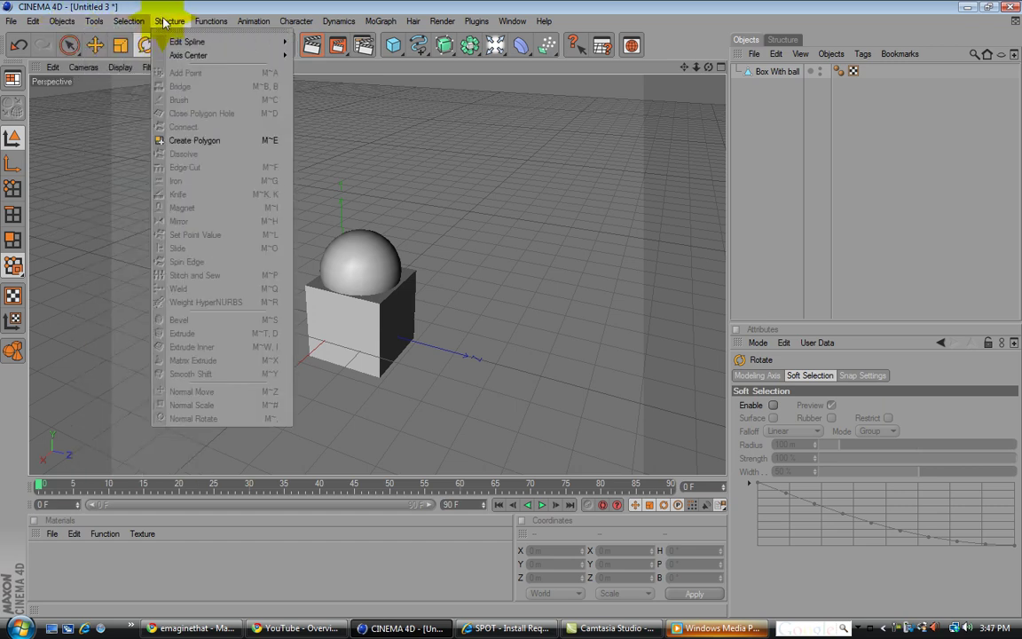
pyautogui.click(483, 248)
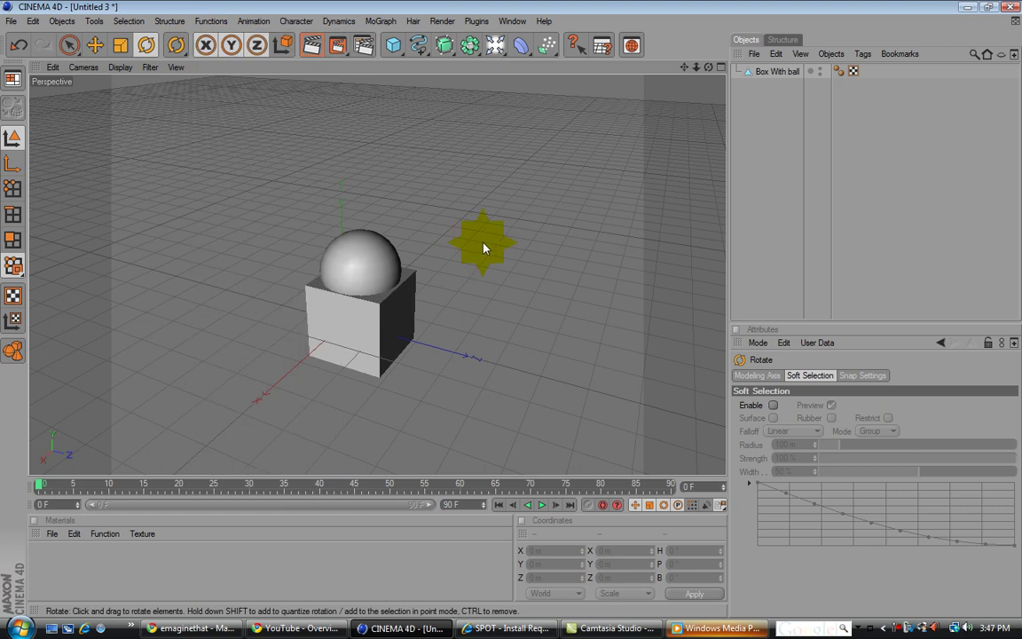
pyautogui.click(769, 71)
pyautogui.click(168, 21)
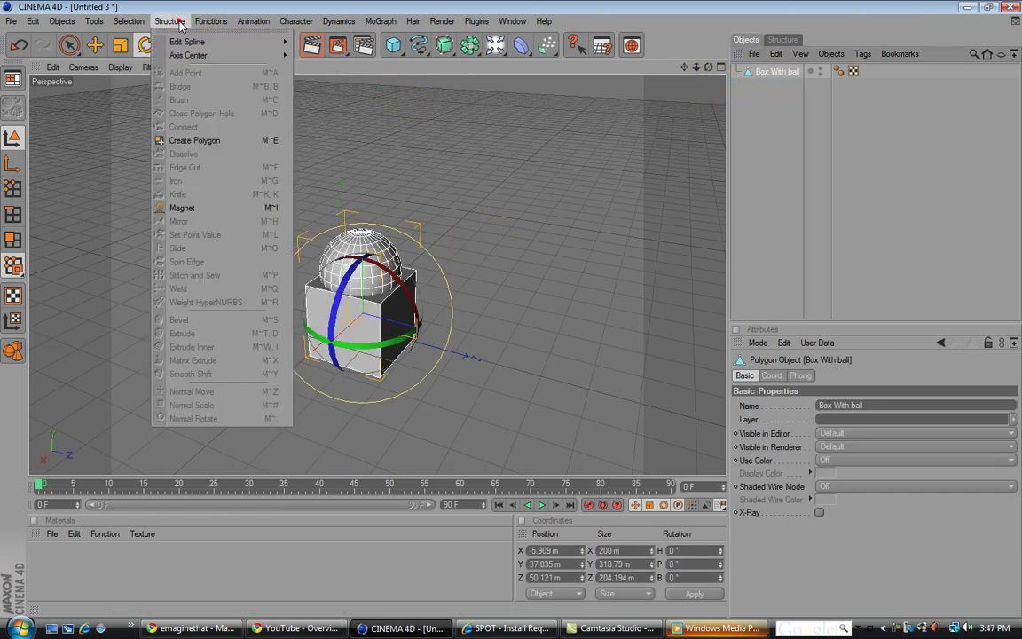
pyautogui.moveTo(220, 27)
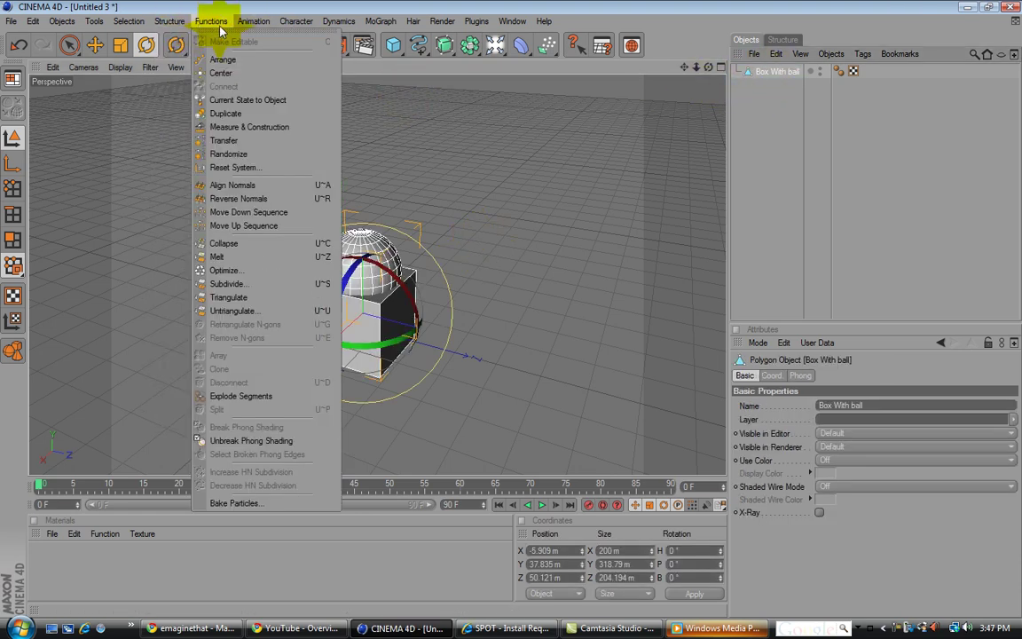
pyautogui.click(140, 202)
pyautogui.click(37, 264)
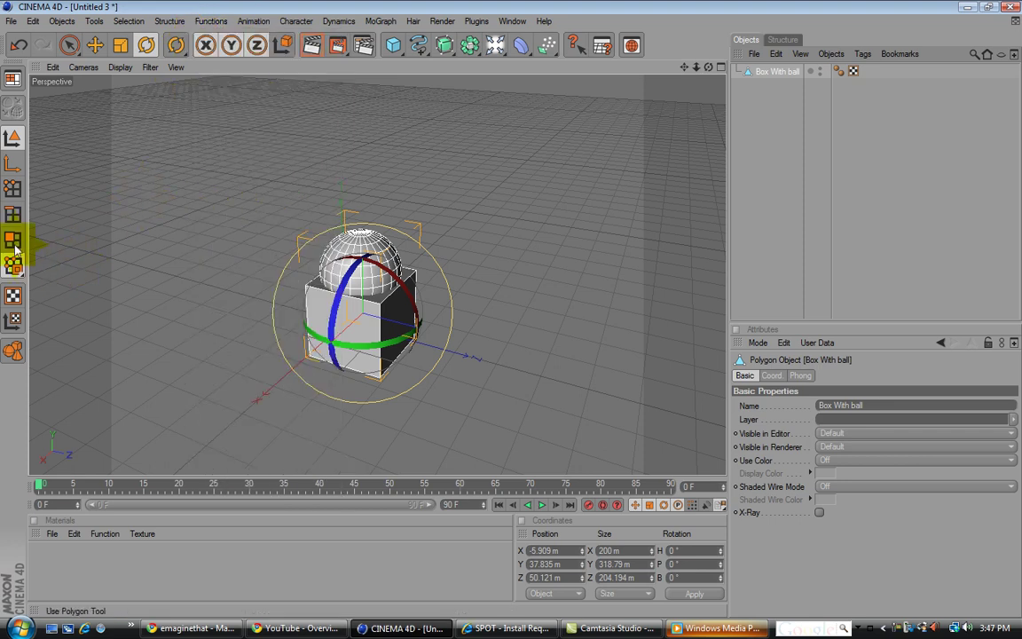
# - Switch the Box With ball object through polygon and edge editing to point editing mode
pyautogui.click(15, 251)
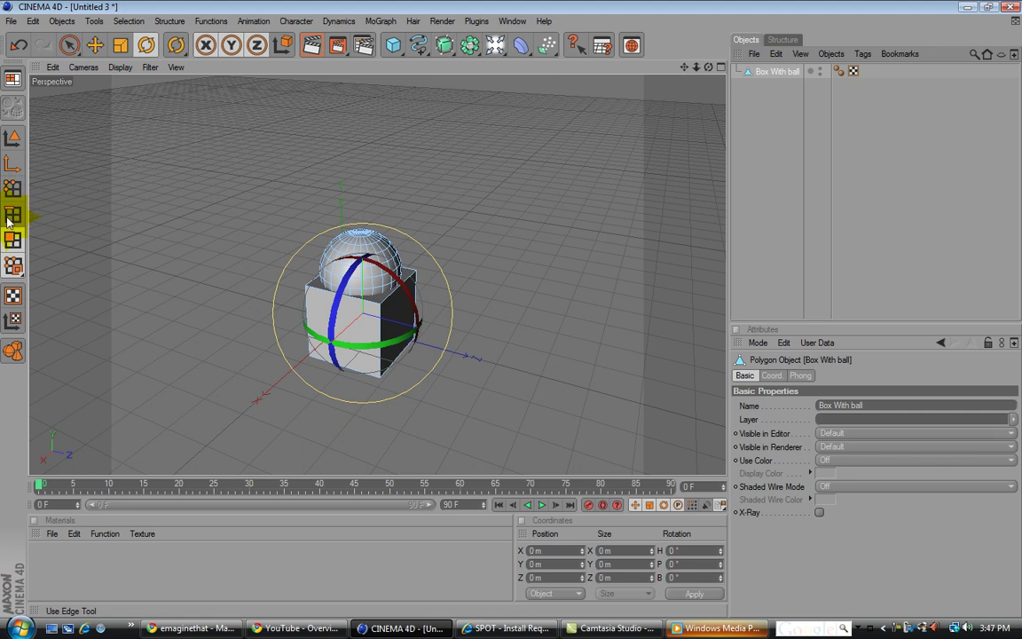
pyautogui.click(11, 214)
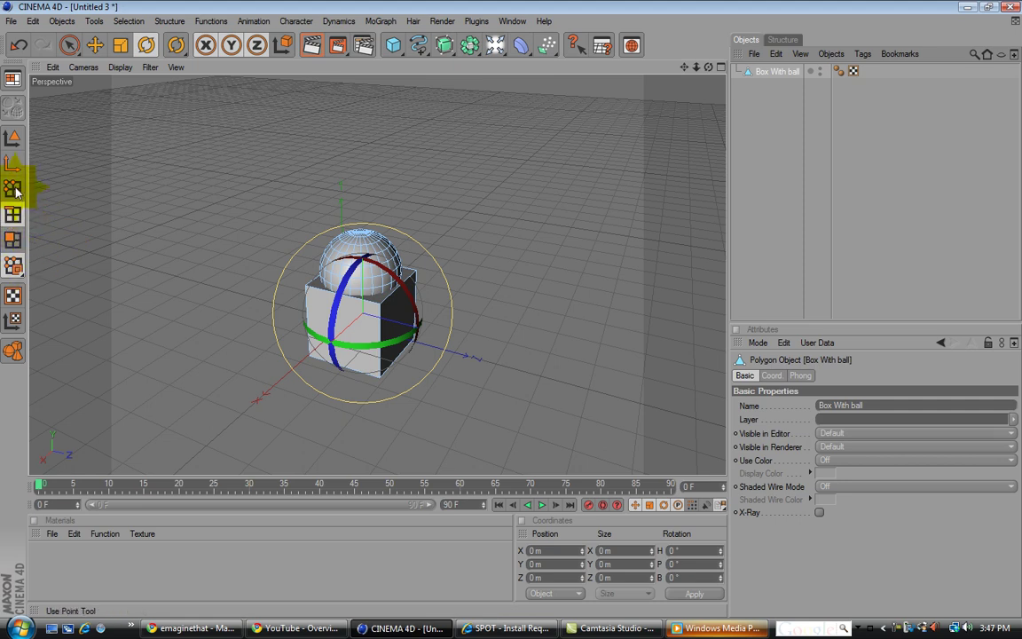
pyautogui.click(13, 189)
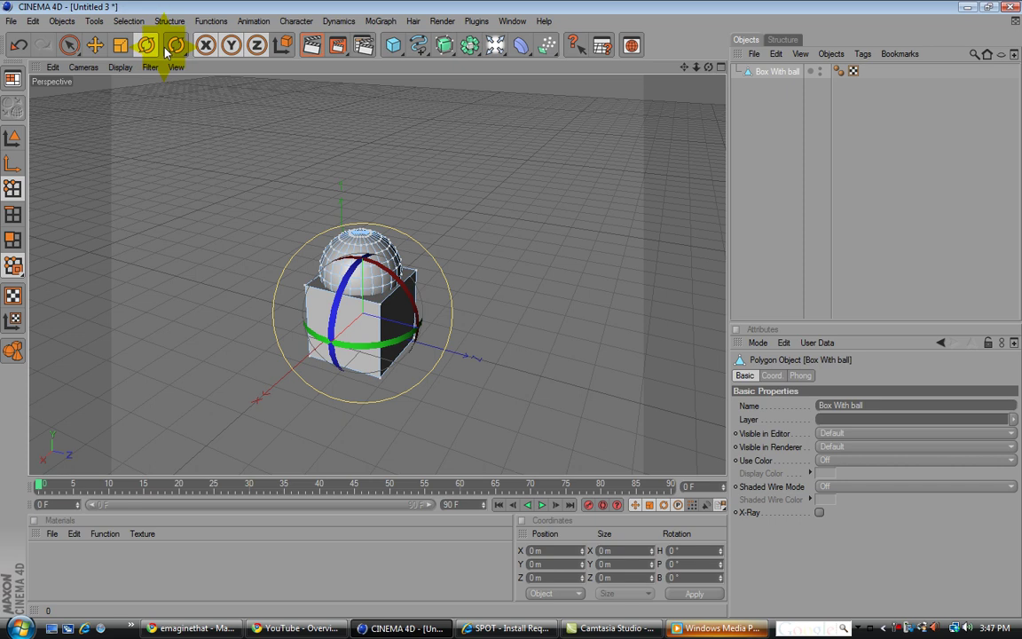
# - Select the visible points of the sphere part with the Live Selection tool
pyautogui.click(129, 20)
pyautogui.click(151, 59)
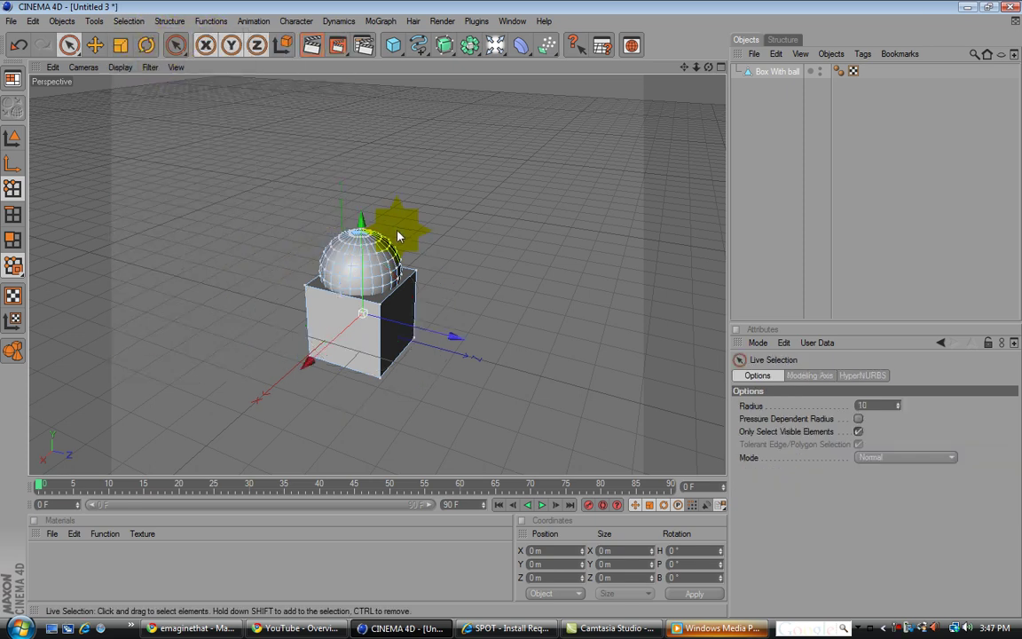
pyautogui.moveTo(349, 269)
pyautogui.mouseDown()
pyautogui.moveTo(342, 244)
pyautogui.moveTo(389, 256)
pyautogui.mouseUp()
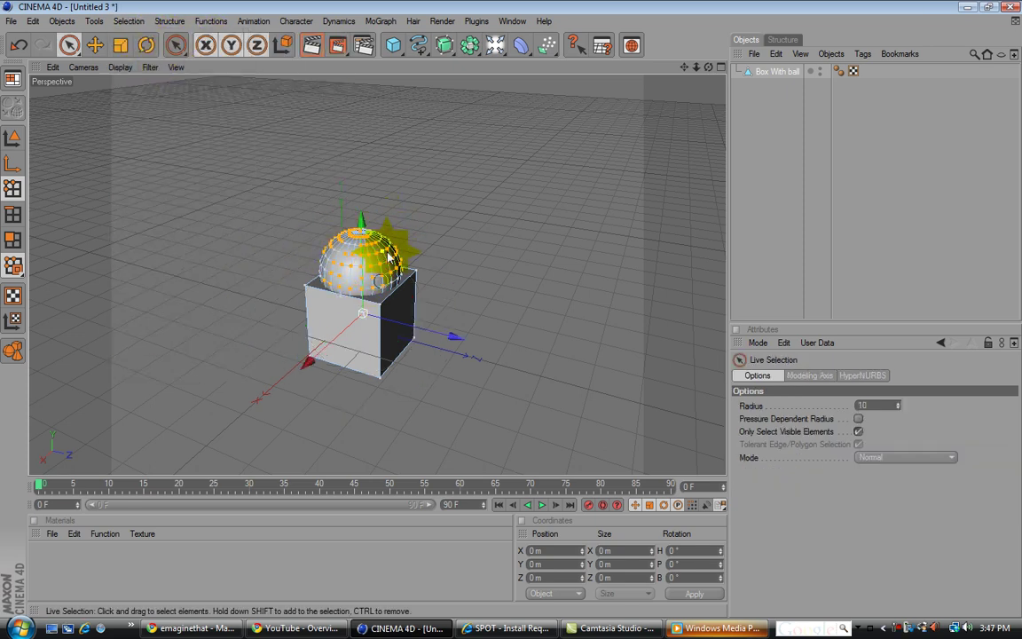
pyautogui.moveTo(317, 260)
pyautogui.mouseDown()
pyautogui.moveTo(365, 221)
pyautogui.moveTo(407, 235)
pyautogui.mouseUp()
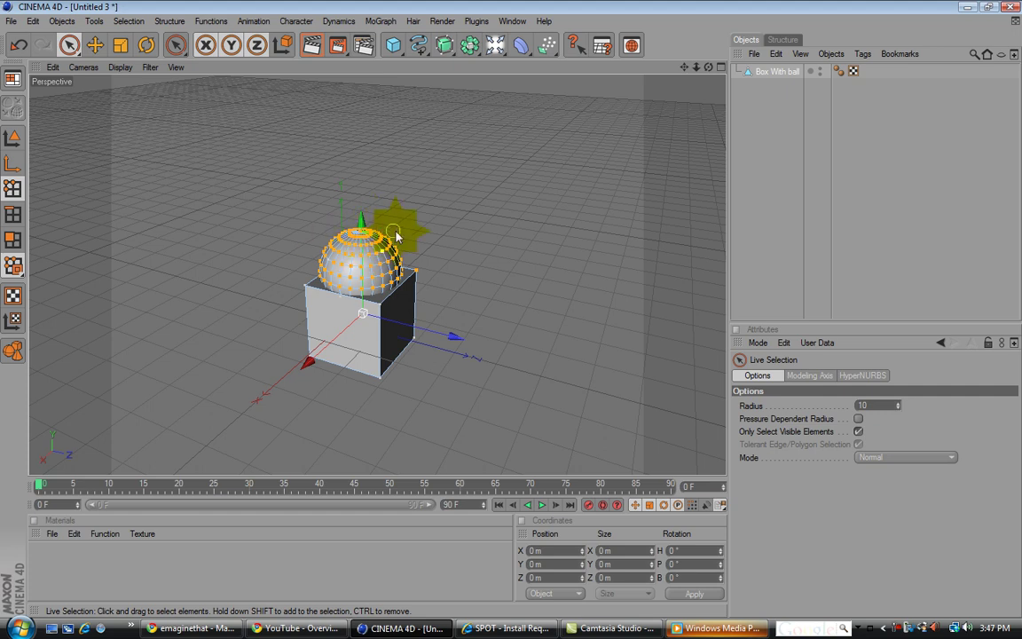
# - In polygon mode, select the sphere's visible faces plus the cube's top and dark side, and move them along Z to about 157 m
pyautogui.click(12, 238)
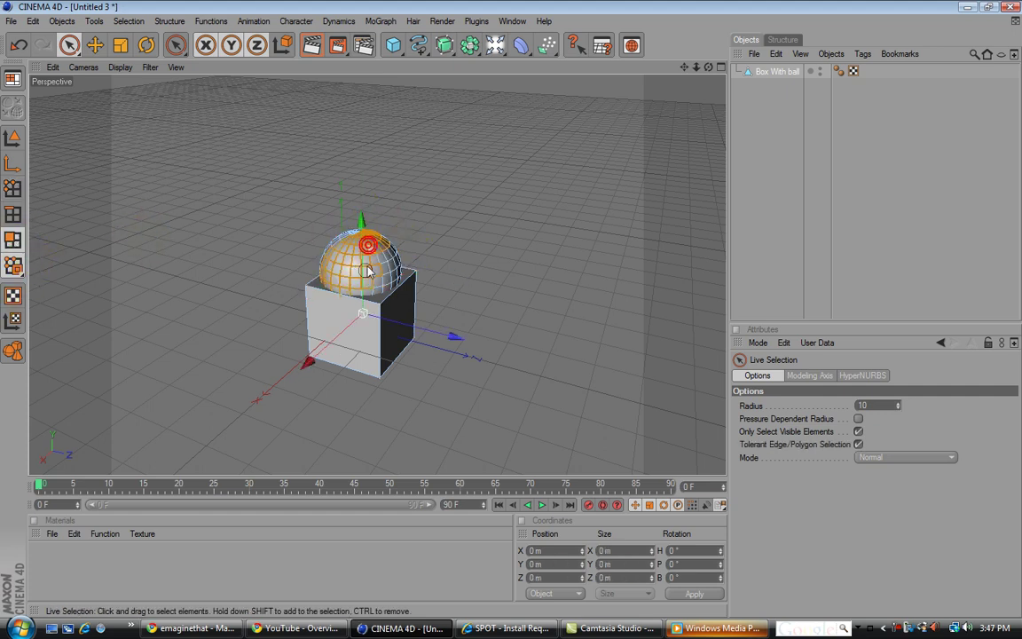
pyautogui.moveTo(367, 268)
pyautogui.mouseDown()
pyautogui.moveTo(283, 232)
pyautogui.moveTo(390, 280)
pyautogui.mouseUp()
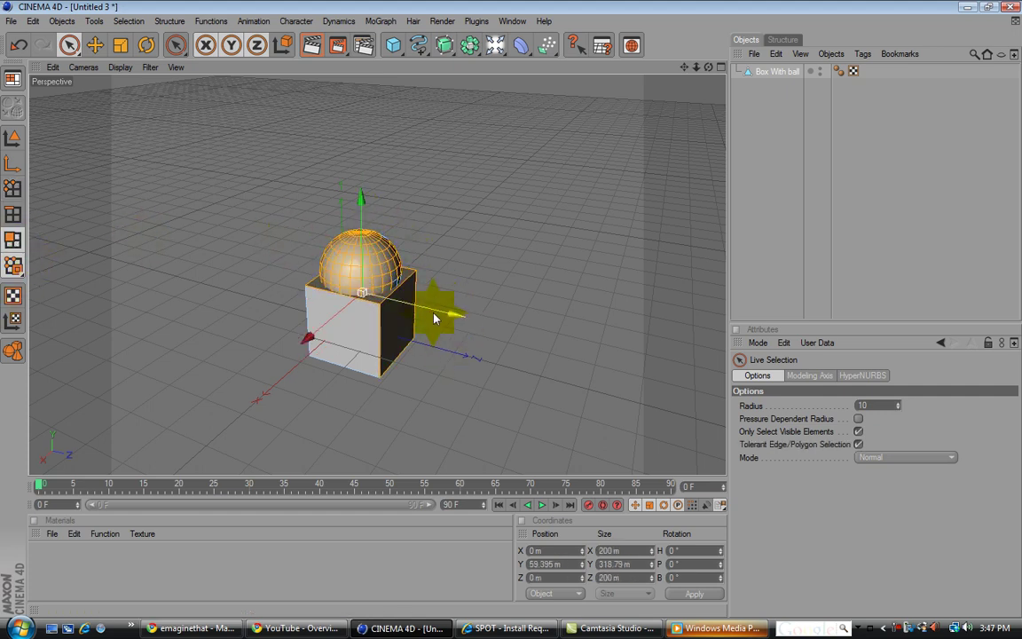
pyautogui.moveTo(434, 318); pyautogui.dragTo(479, 322)
pyautogui.moveTo(362, 294); pyautogui.dragTo(433, 317)
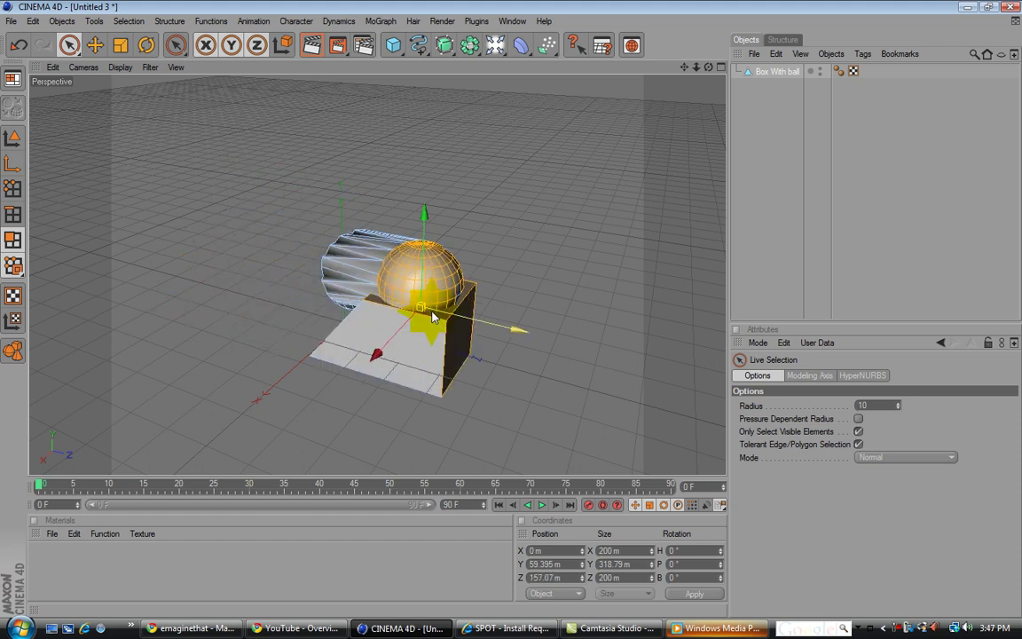
# - Undo the last polygon move and deselect all faces of the Box With ball object
pyautogui.hotkey('ctrl', 'z')
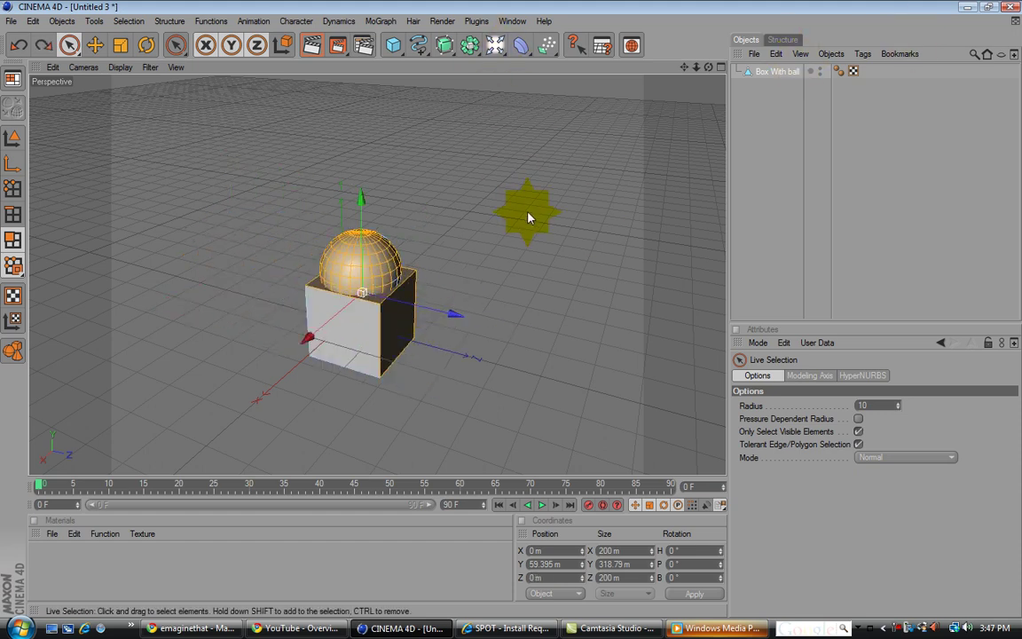
pyautogui.click(526, 212)
pyautogui.moveTo(511, 309)
pyautogui.keyDown('alt'); pyautogui.mouseDown()
pyautogui.moveTo(424, 341)
pyautogui.moveTo(510, 308)
pyautogui.mouseUp(); pyautogui.keyUp('alt')
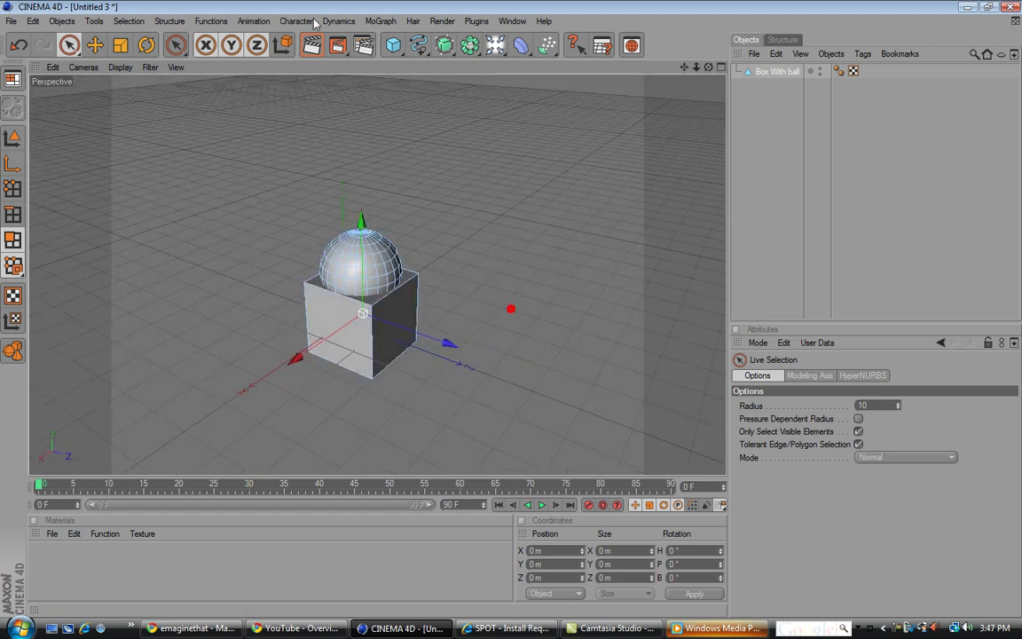
# - Look through the animation commands and the material manager's file, edit, function and texture commands
pyautogui.click(255, 21)
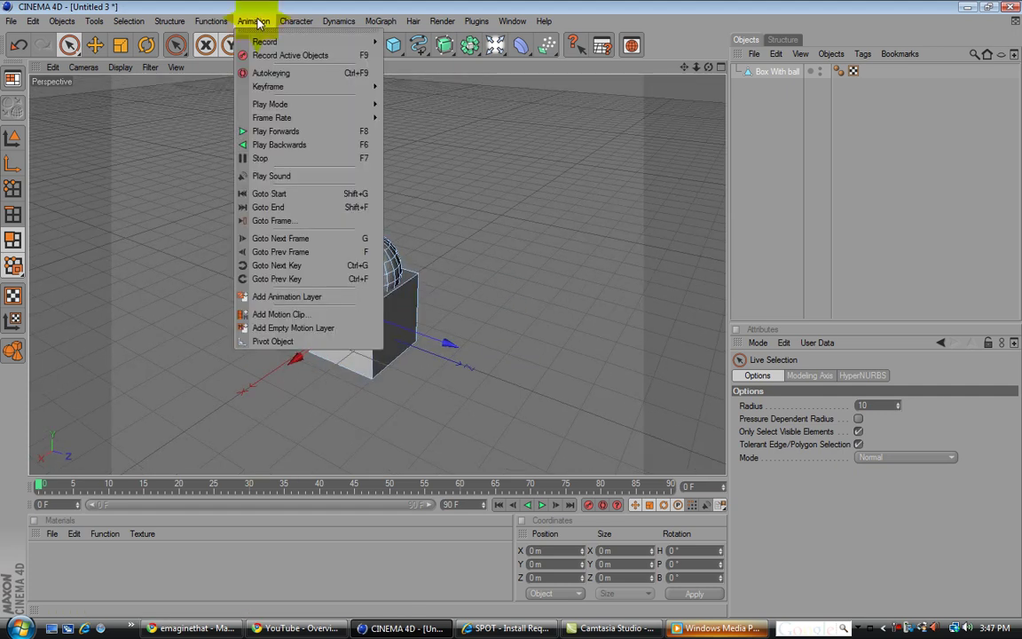
pyautogui.click(540, 407)
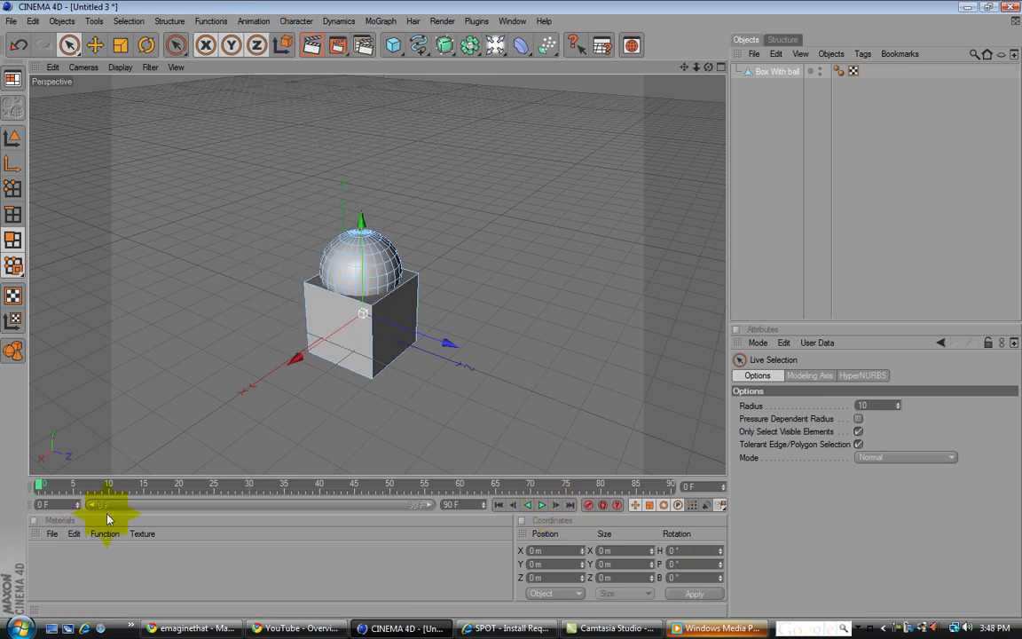
pyautogui.click(51, 534)
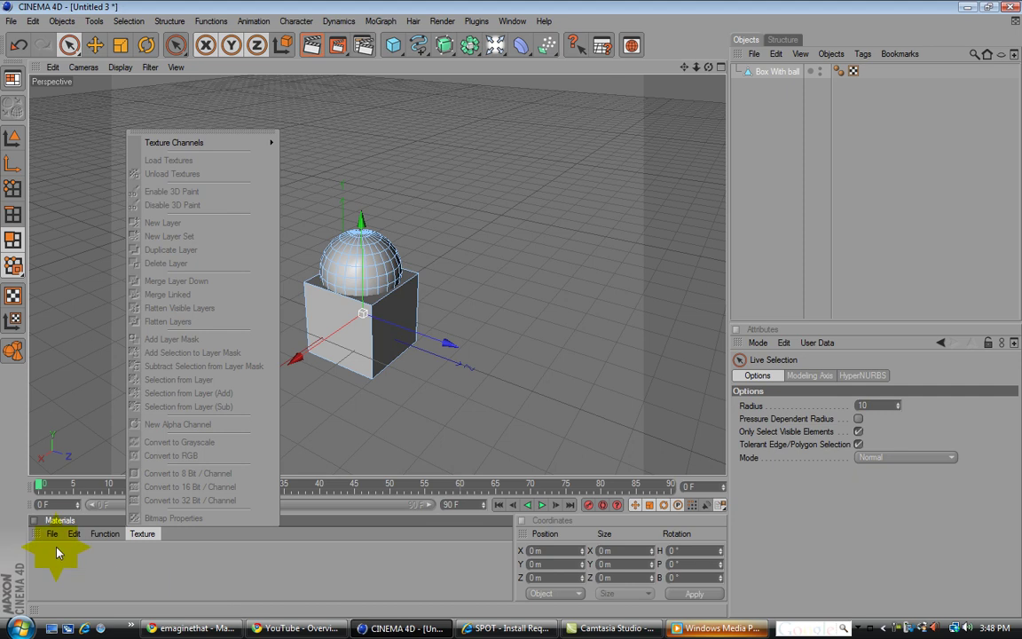
pyautogui.click(308, 564)
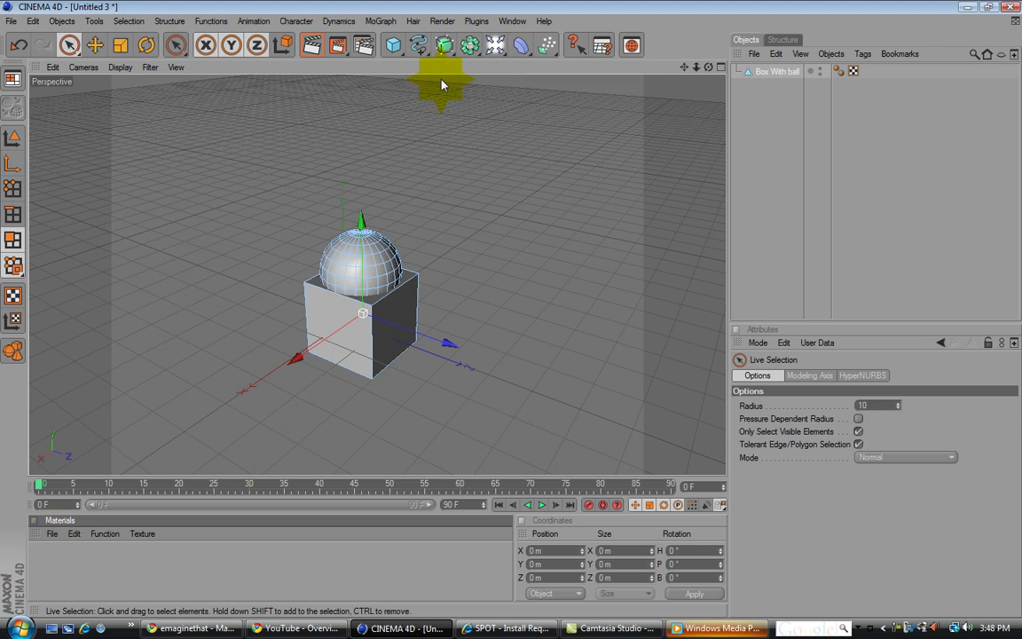
# - Select the Box With ball object and review its Basic, Coord and Phong attributes
pyautogui.click(772, 72)
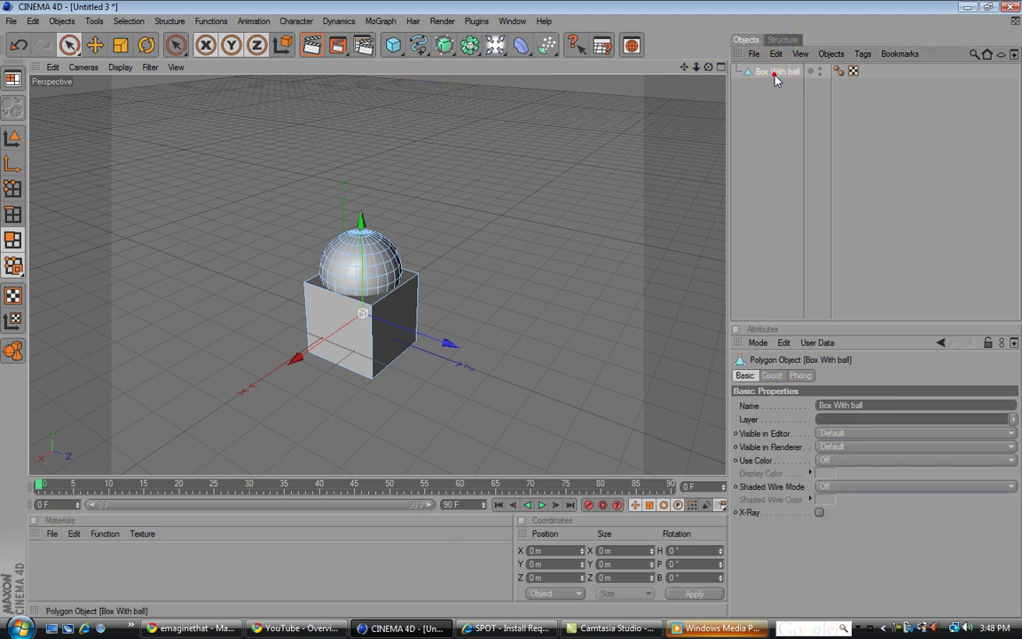
pyautogui.click(799, 375)
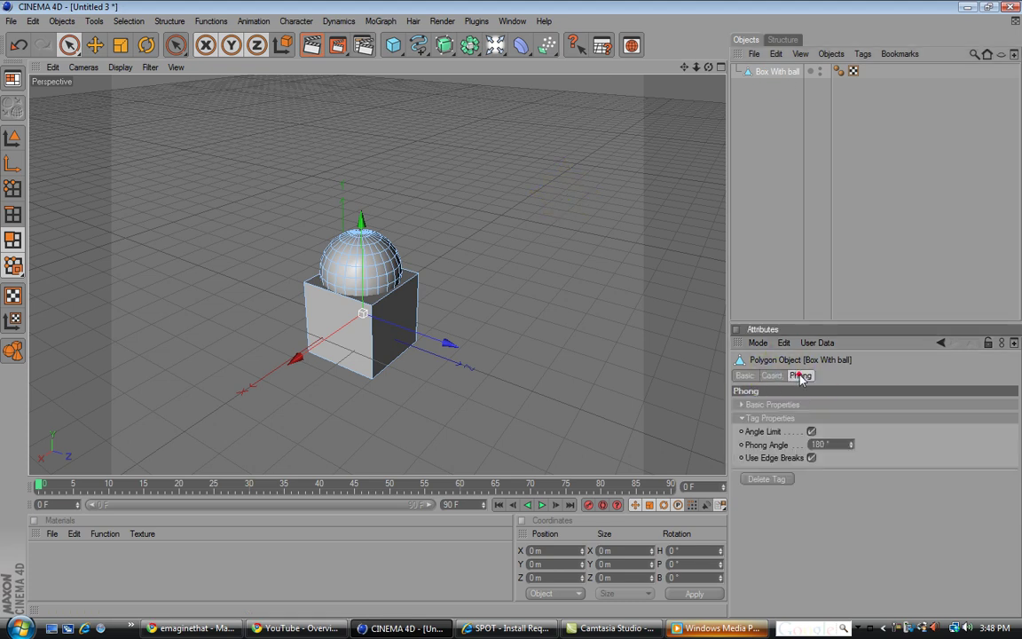
pyautogui.click(745, 375)
pyautogui.click(771, 375)
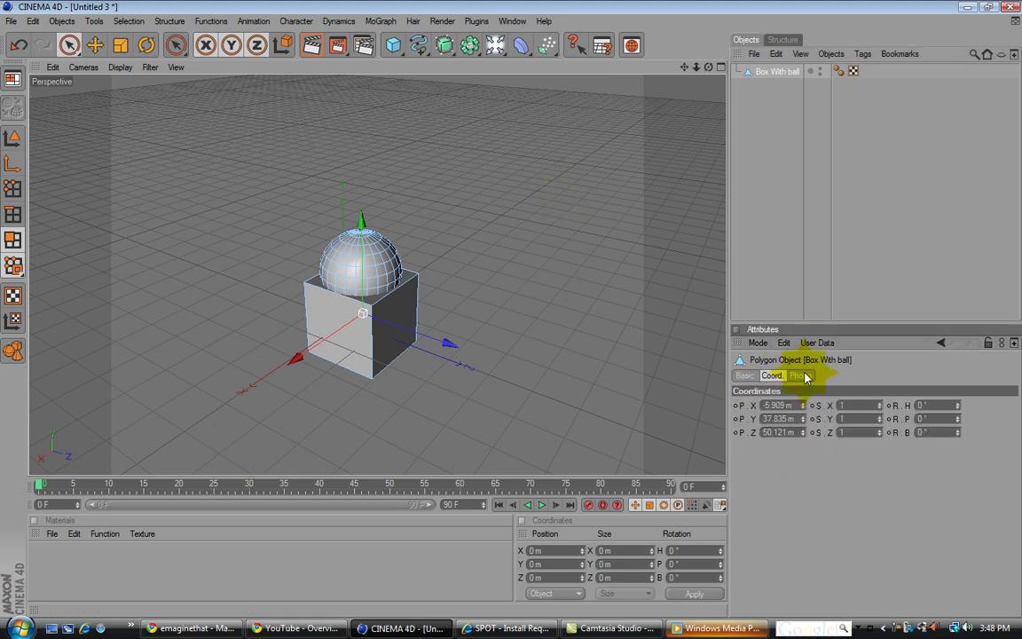
pyautogui.click(800, 375)
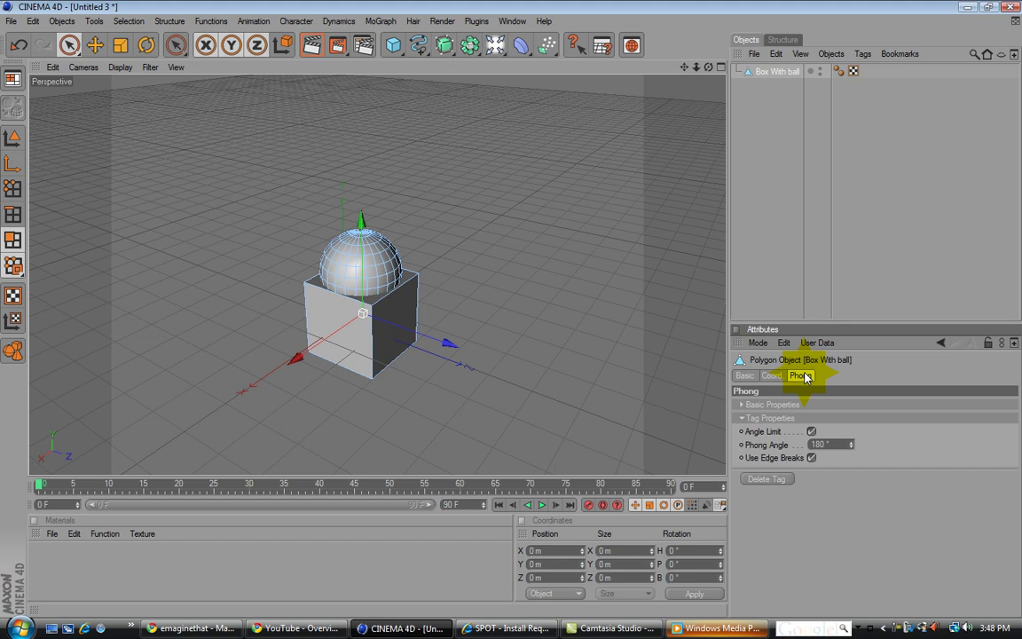
# - Deselect the Box With ball object and view the shaded model from a lower angle
pyautogui.click(387, 272)
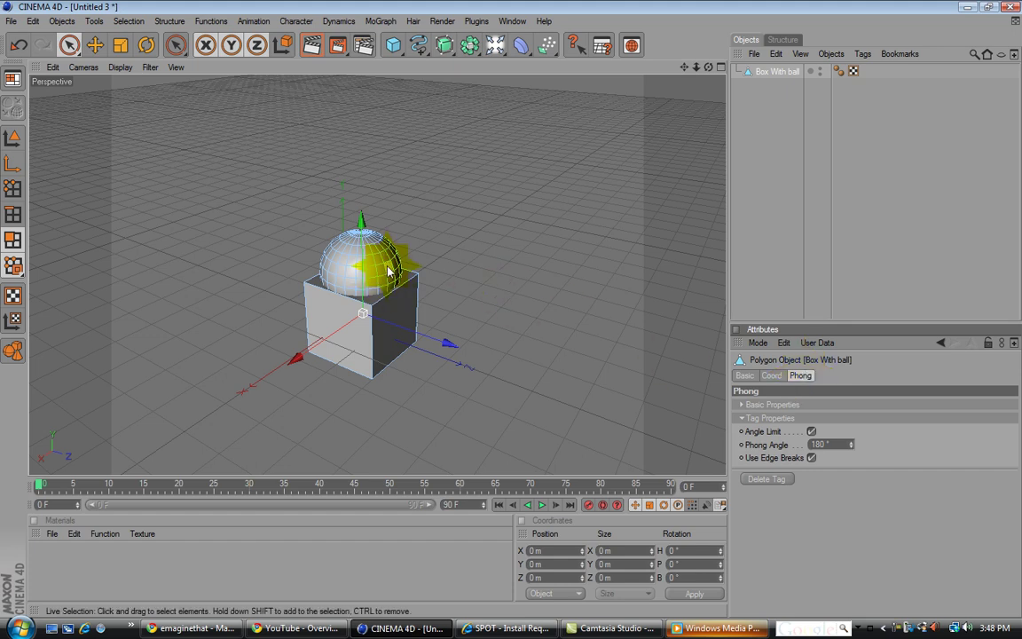
pyautogui.moveTo(386, 259)
pyautogui.mouseDown()
pyautogui.moveTo(354, 267)
pyautogui.moveTo(332, 254)
pyautogui.moveTo(354, 238)
pyautogui.moveTo(319, 235)
pyautogui.moveTo(400, 245)
pyautogui.moveTo(363, 261)
pyautogui.moveTo(330, 250)
pyautogui.moveTo(358, 243)
pyautogui.moveTo(410, 285)
pyautogui.mouseUp()
pyautogui.click(746, 250)
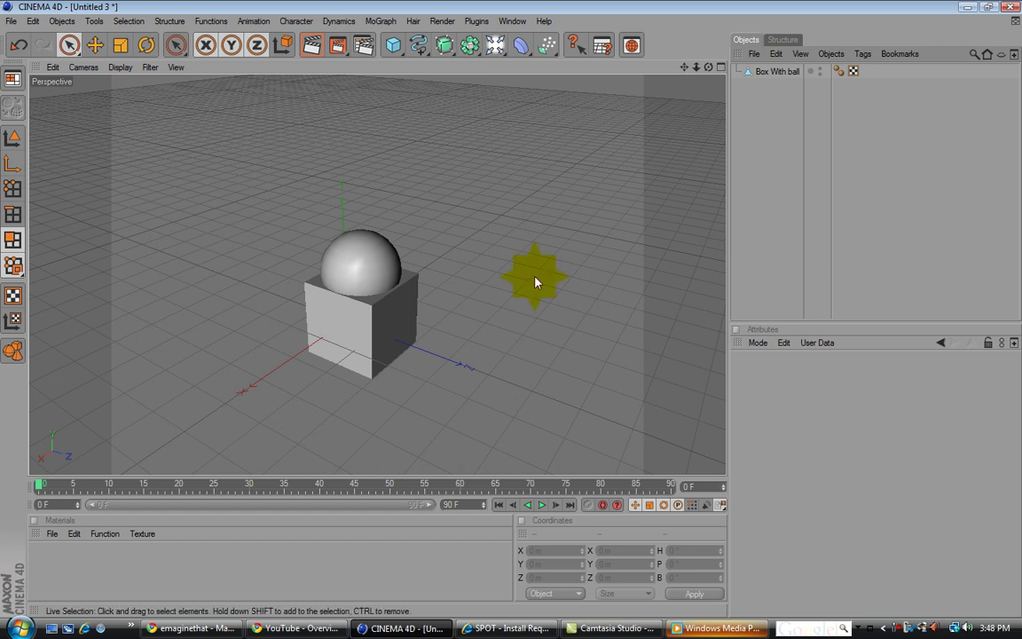
pyautogui.keyDown('alt'); pyautogui.moveTo(511, 307); pyautogui.dragTo(530, 275); pyautogui.keyUp('alt')
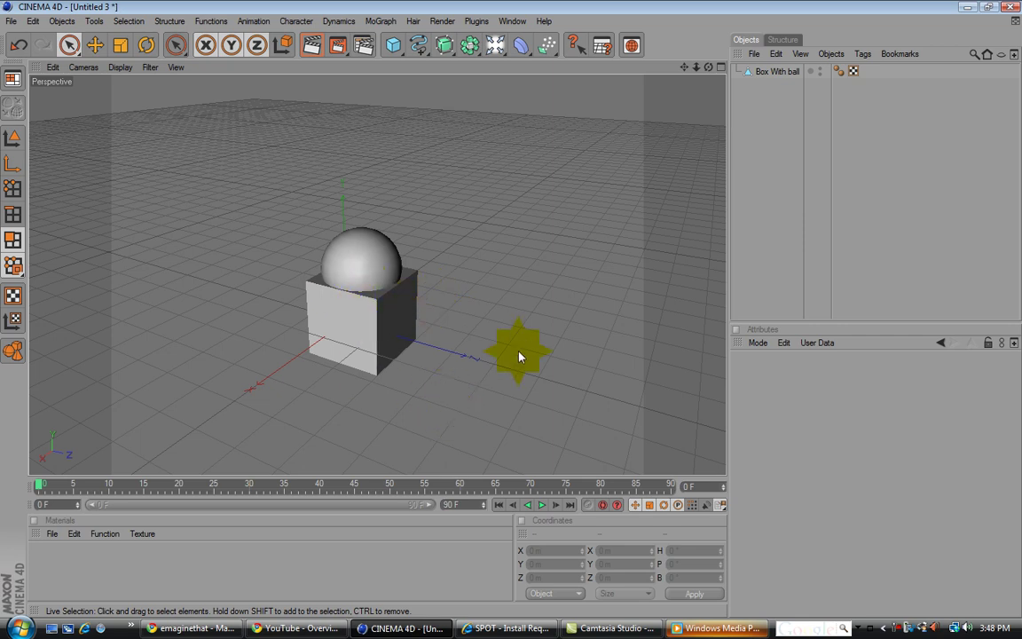
pyautogui.keyDown('alt'); pyautogui.moveTo(511, 309); pyautogui.dragTo(511, 309); pyautogui.keyUp('alt')
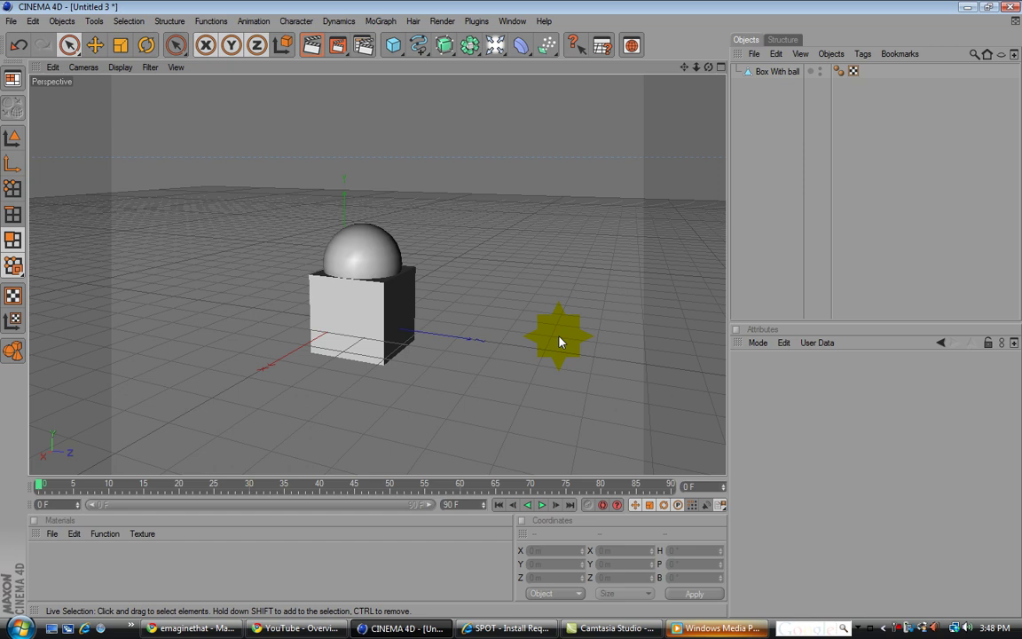
# - Look through the available spline types and the HyperNURBS object command
pyautogui.click(418, 44)
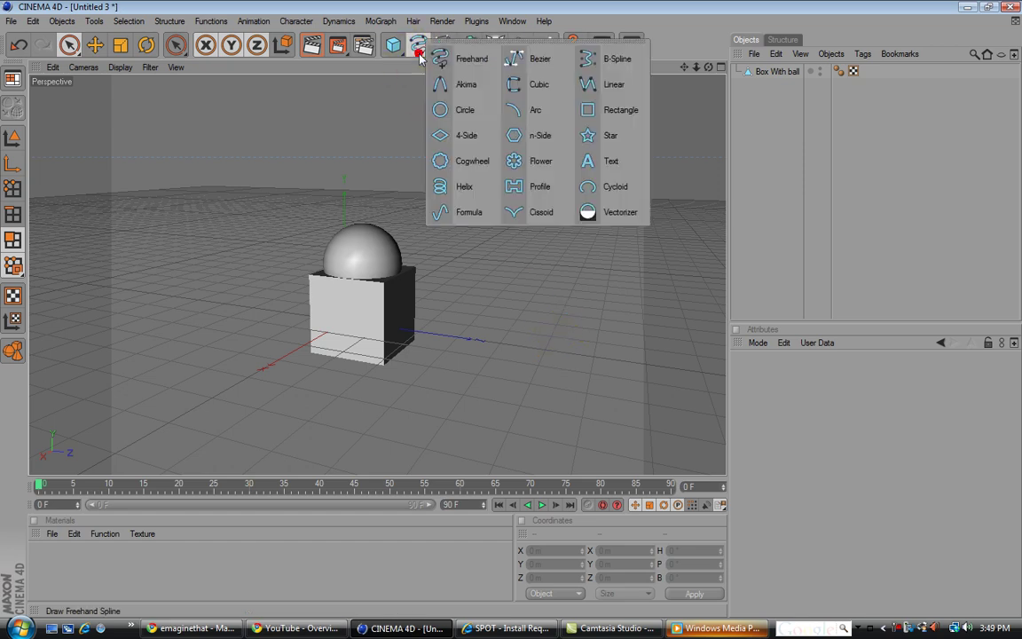
pyautogui.click(381, 125)
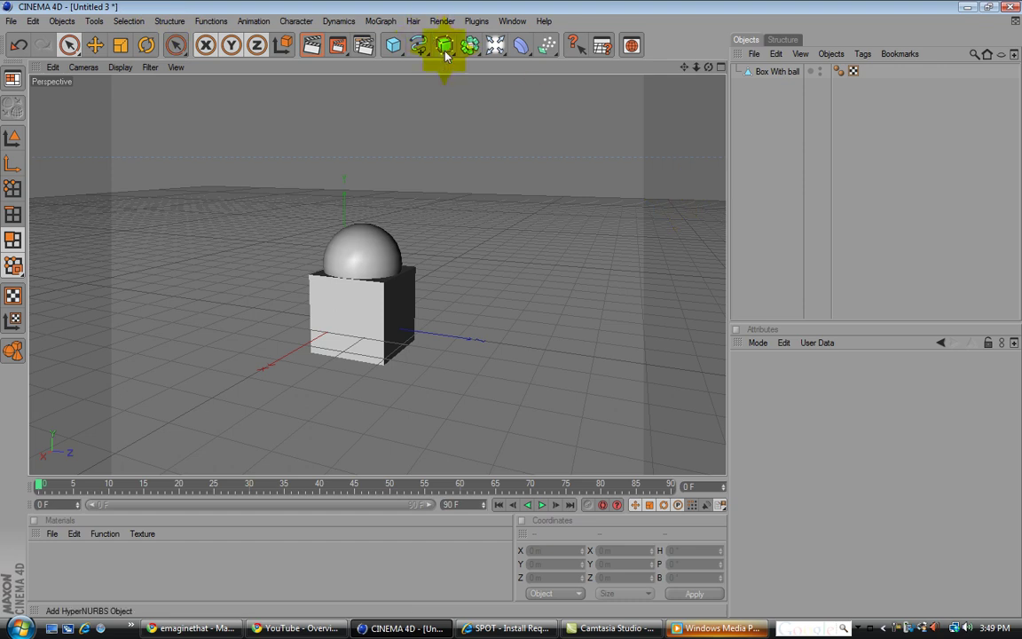
pyautogui.click(558, 291)
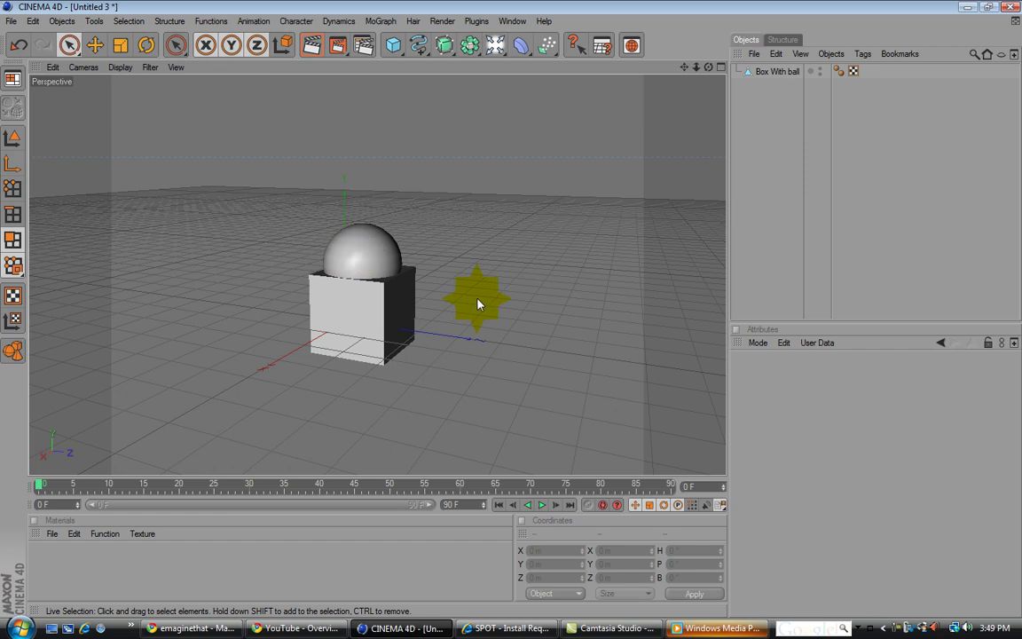
pyautogui.keyDown('alt'); pyautogui.moveTo(476, 300); pyautogui.dragTo(476, 296); pyautogui.keyUp('alt')
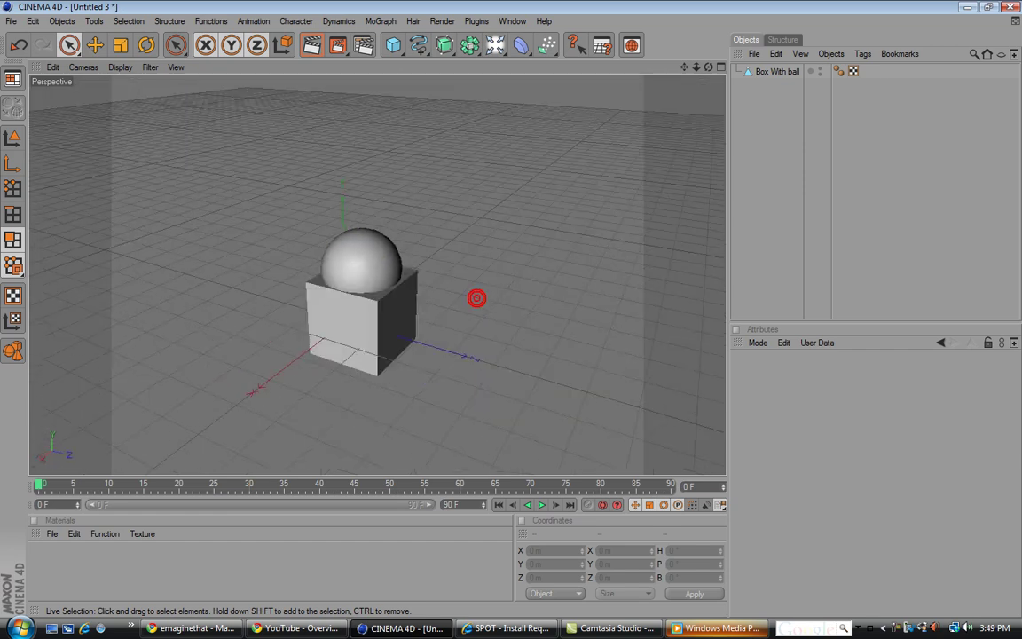
pyautogui.click(381, 265)
pyautogui.click(363, 274)
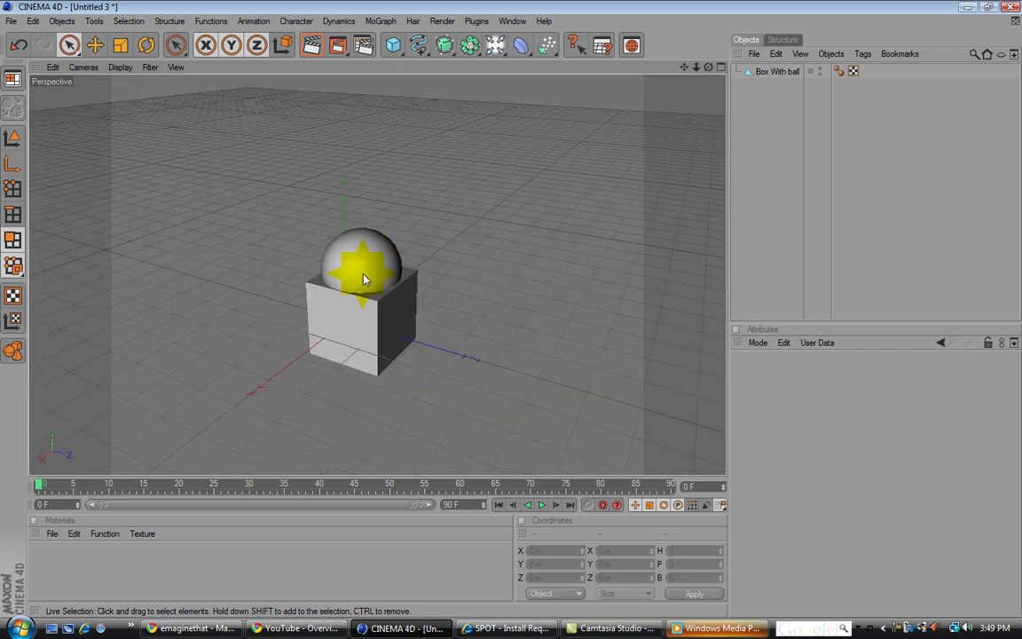
pyautogui.click(379, 325)
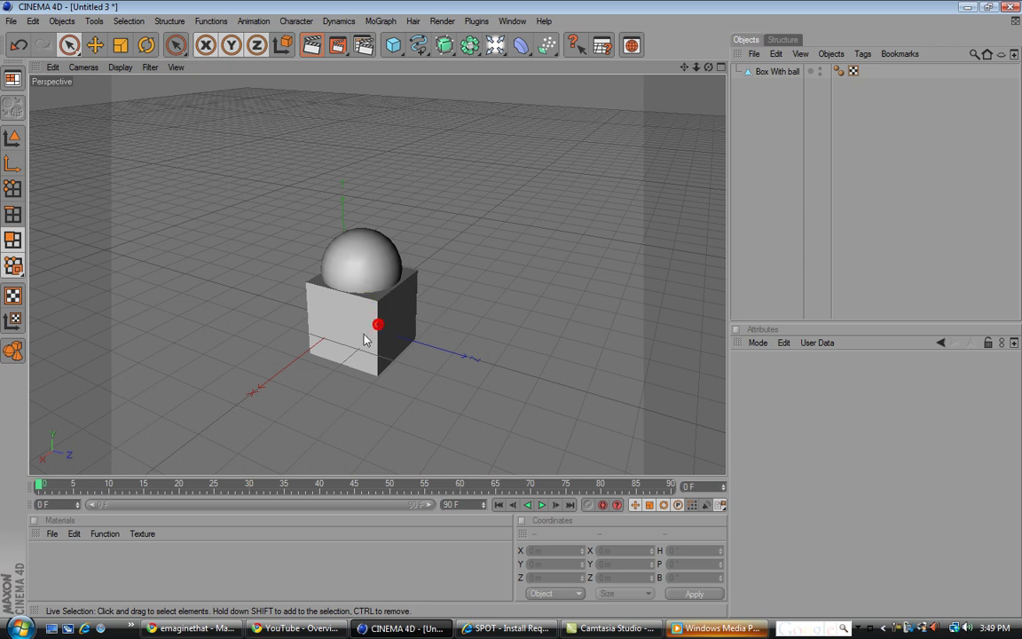
pyautogui.rightClick(403, 312)
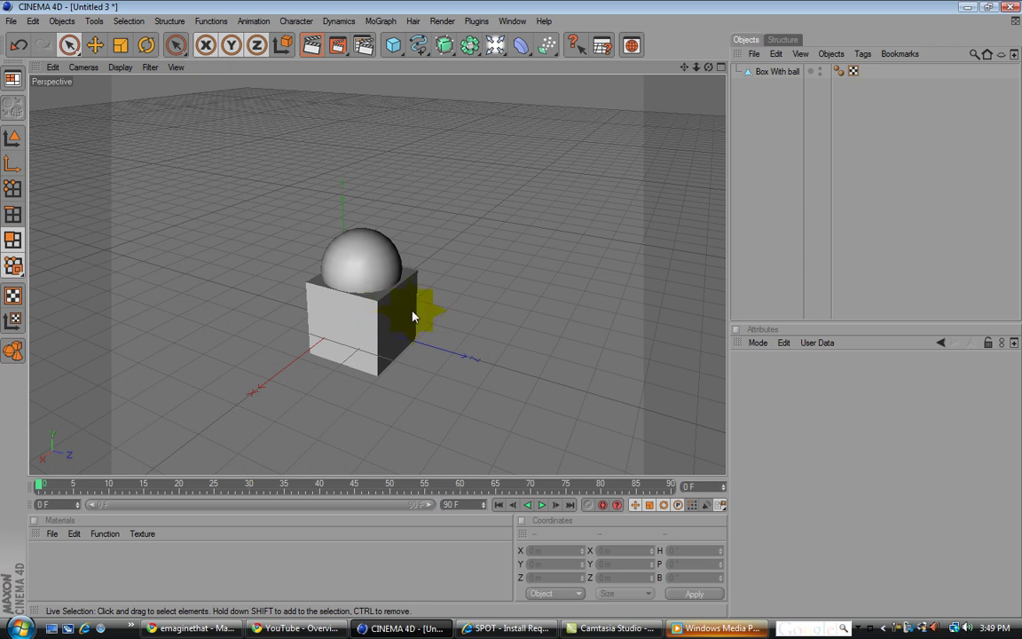
pyautogui.click(511, 320)
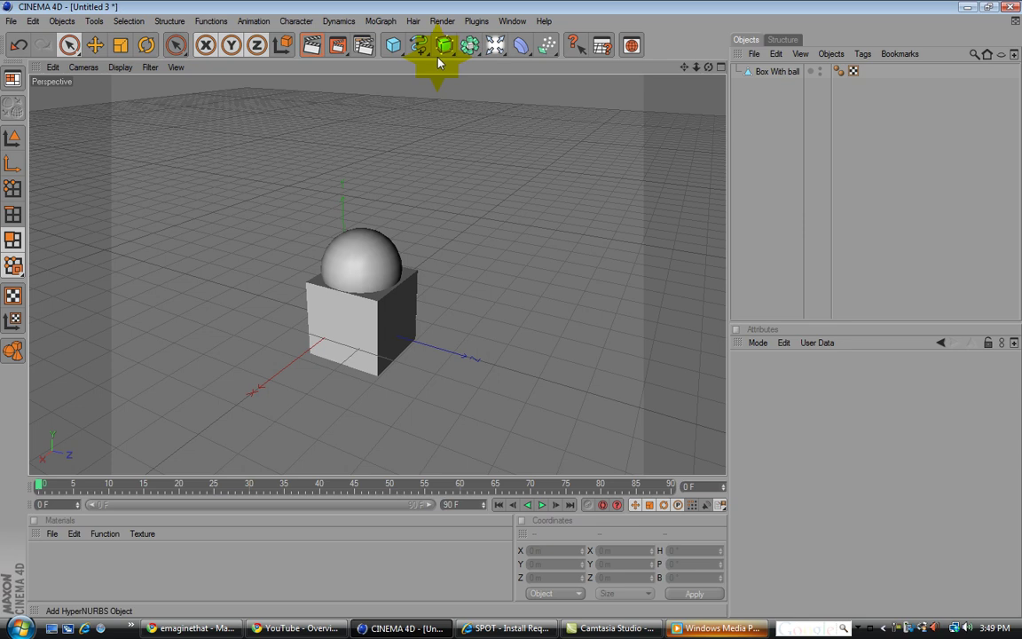
# - Render the active view of the sphere and cube, and render it again from a rotated angle
pyautogui.click(441, 21)
pyautogui.click(458, 42)
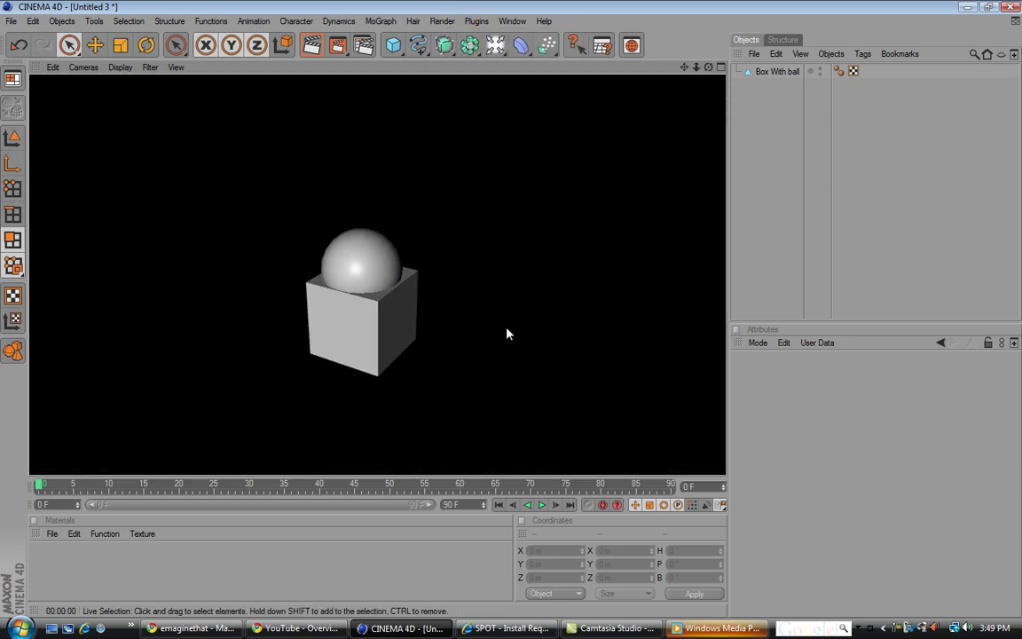
pyautogui.click(312, 45)
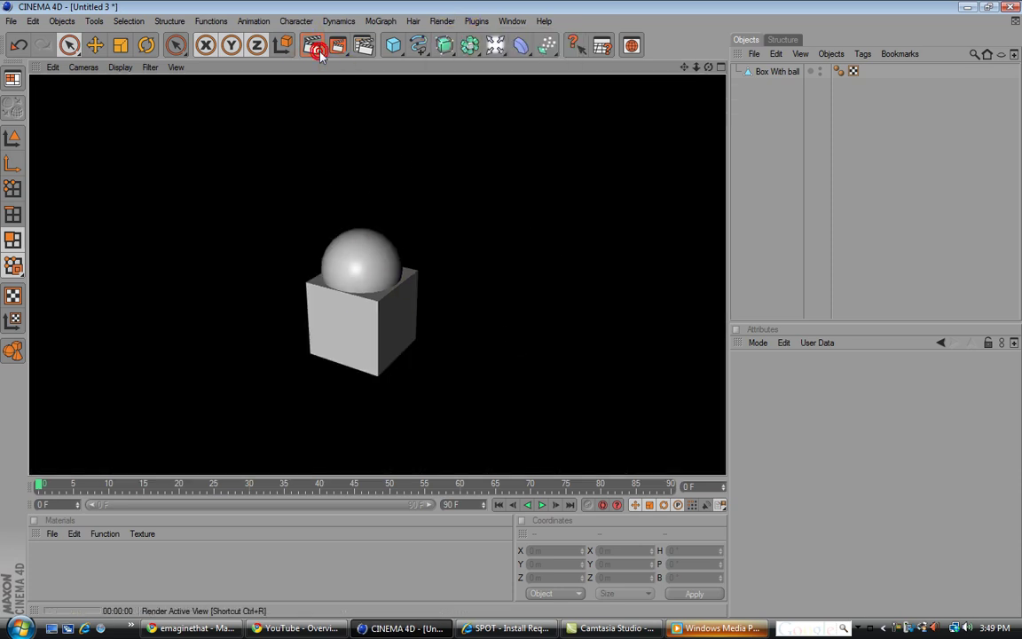
pyautogui.click(608, 321)
pyautogui.keyDown('alt'); pyautogui.moveTo(607, 318); pyautogui.dragTo(661, 318); pyautogui.keyUp('alt')
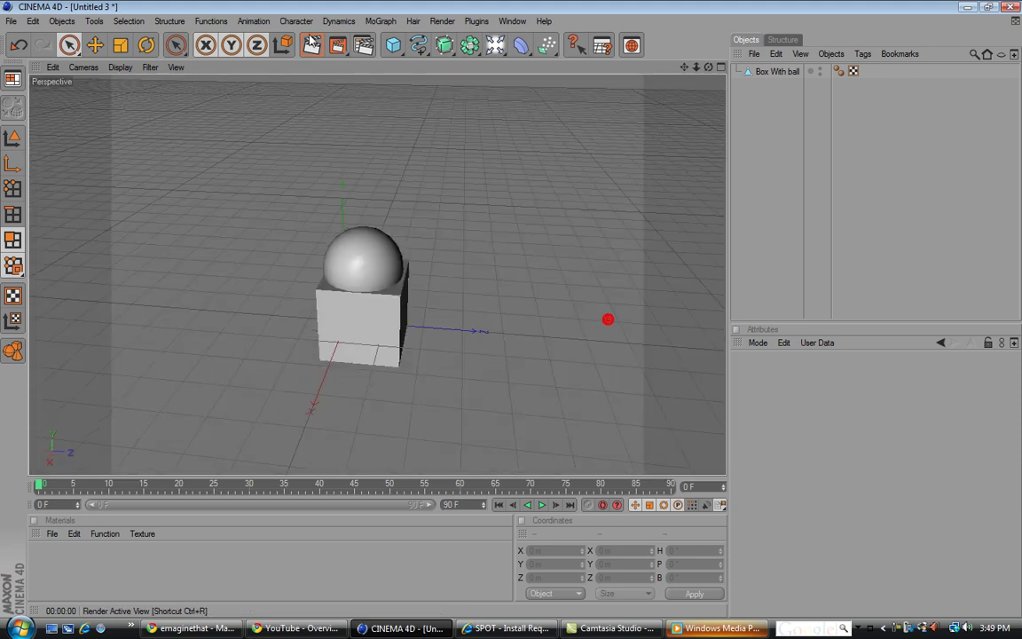
pyautogui.click(309, 37)
pyautogui.click(538, 295)
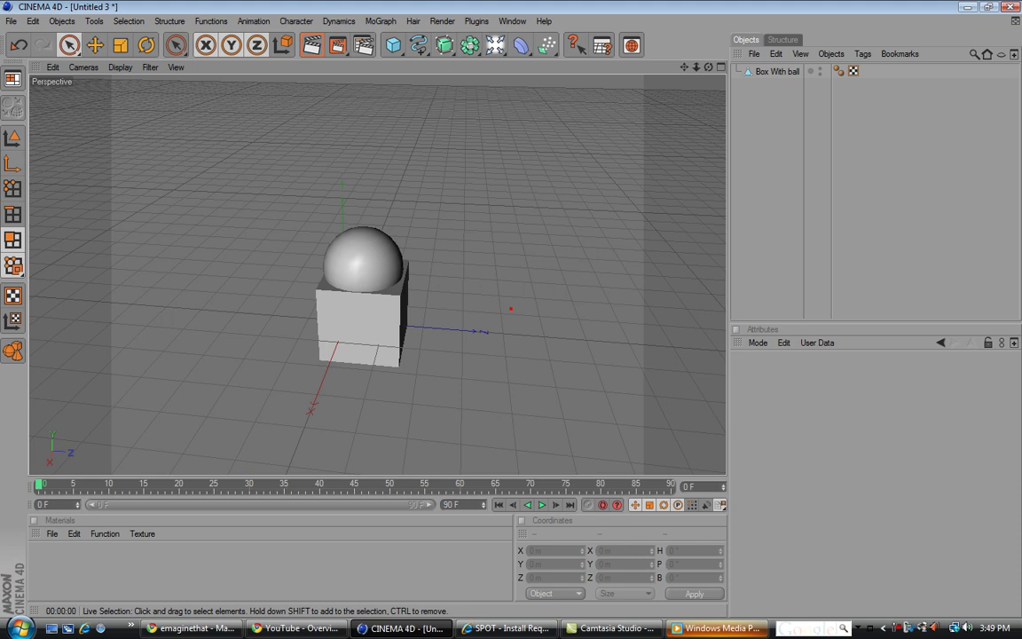
pyautogui.click(512, 303)
# - Look over the render commands, including Make Preview, and view the preview video in Windows Media Player before returning to CINEMA 4D
pyautogui.click(445, 20)
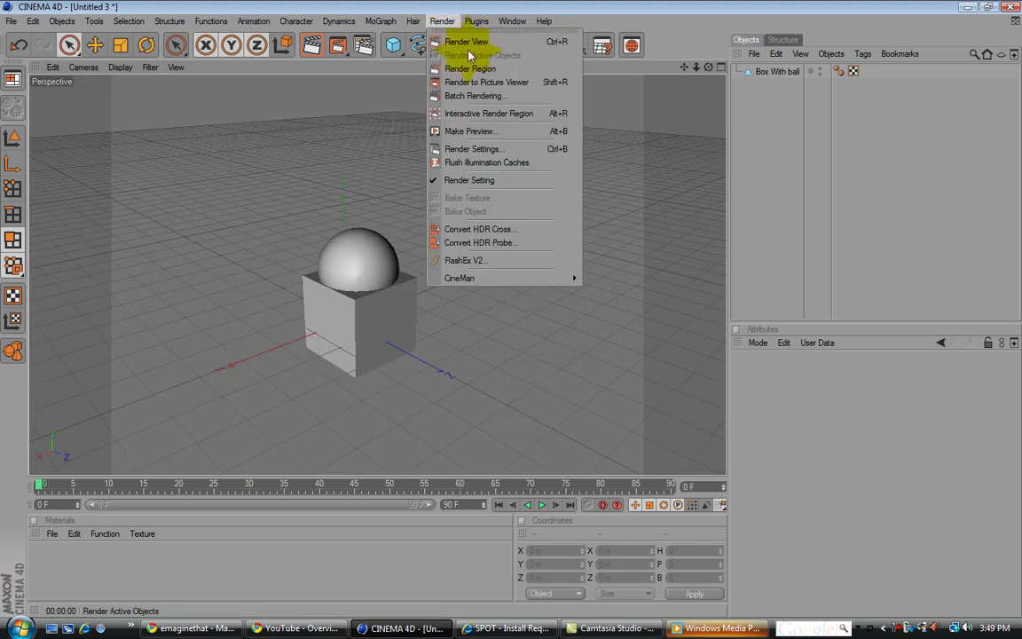
pyautogui.click(507, 133)
pyautogui.click(583, 36)
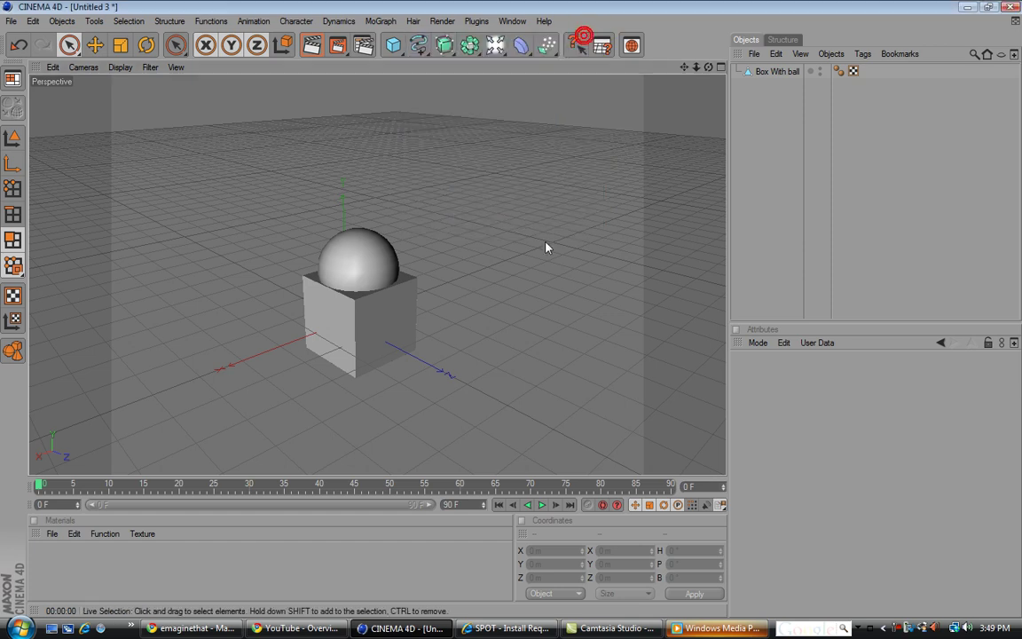
pyautogui.click(723, 628)
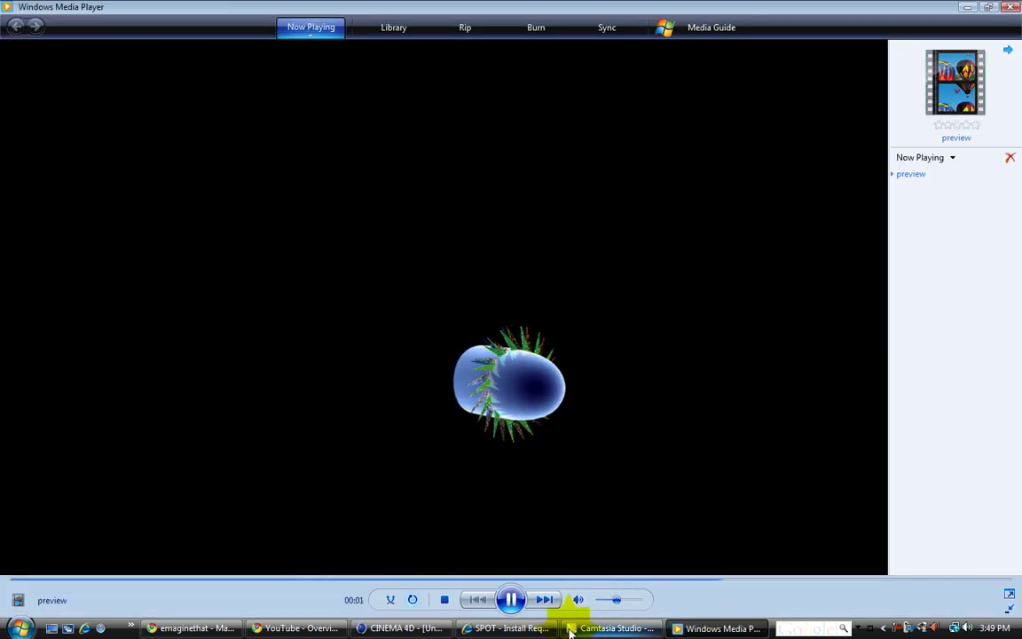
pyautogui.click(401, 627)
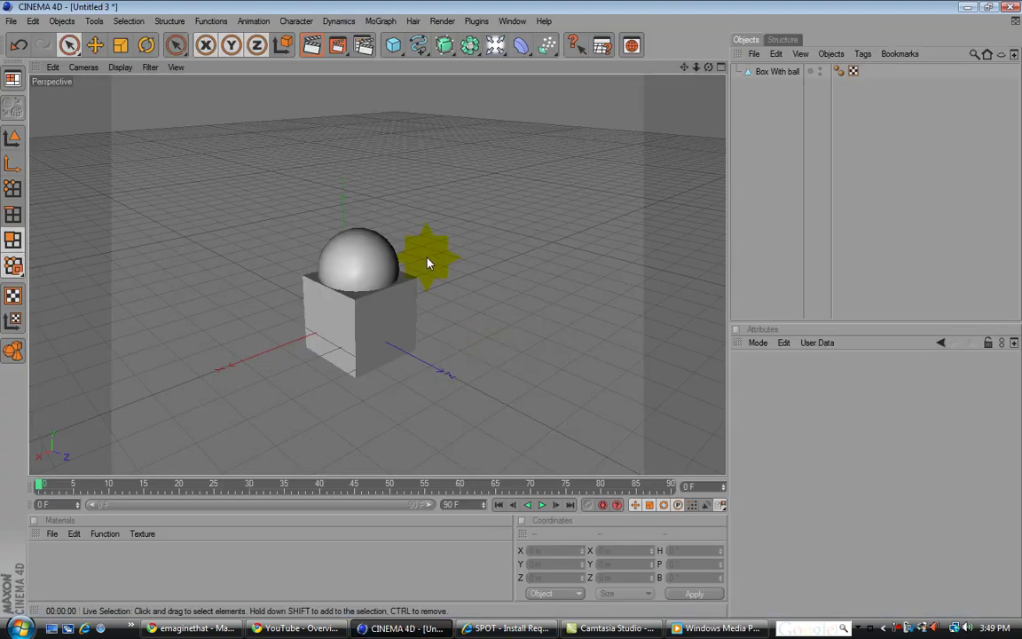
pyautogui.moveTo(468, 104); pyautogui.dragTo(413, 194)
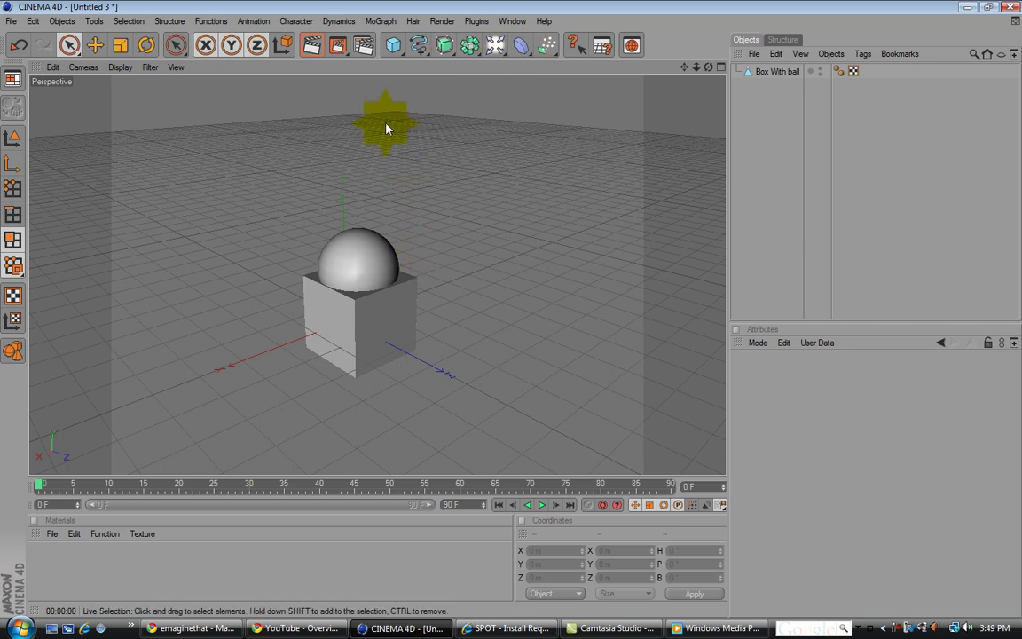
pyautogui.moveTo(339, 185); pyautogui.dragTo(408, 294)
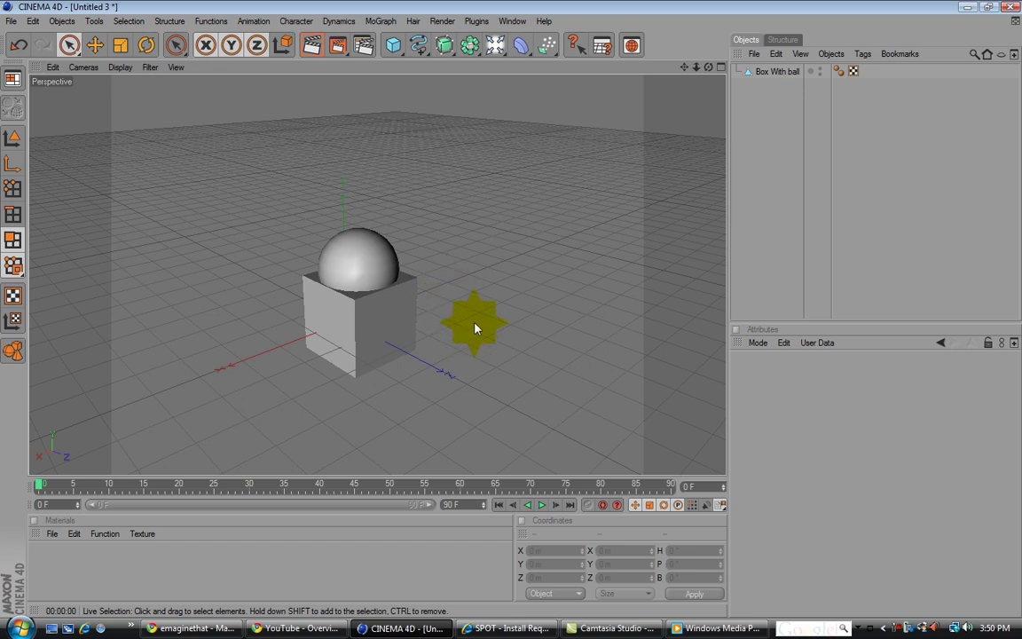
pyautogui.keyDown('alt'); pyautogui.moveTo(536, 322); pyautogui.dragTo(575, 319); pyautogui.keyUp('alt')
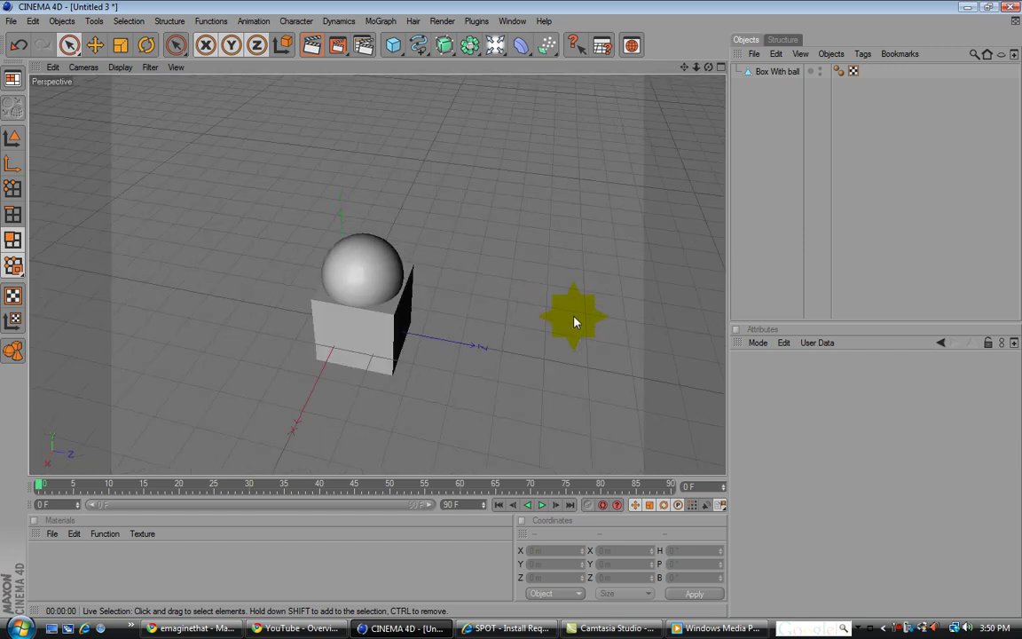